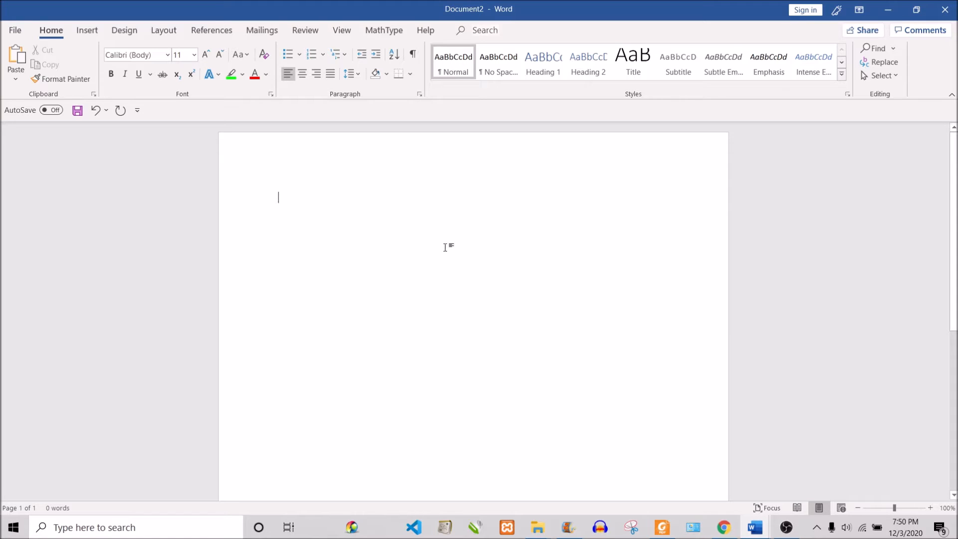
- Review the example diagrams in 504 - Copy.docx and the CS403 Assignment 1 document, and return to the blank Document2
mouse_move(755, 528)
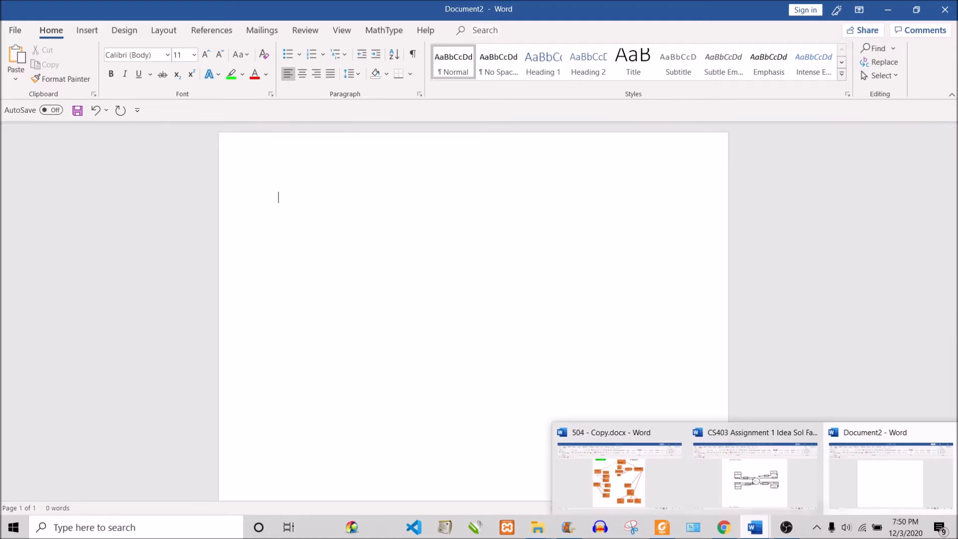
left_click(667, 492)
scroll(557, 363, "down", 3)
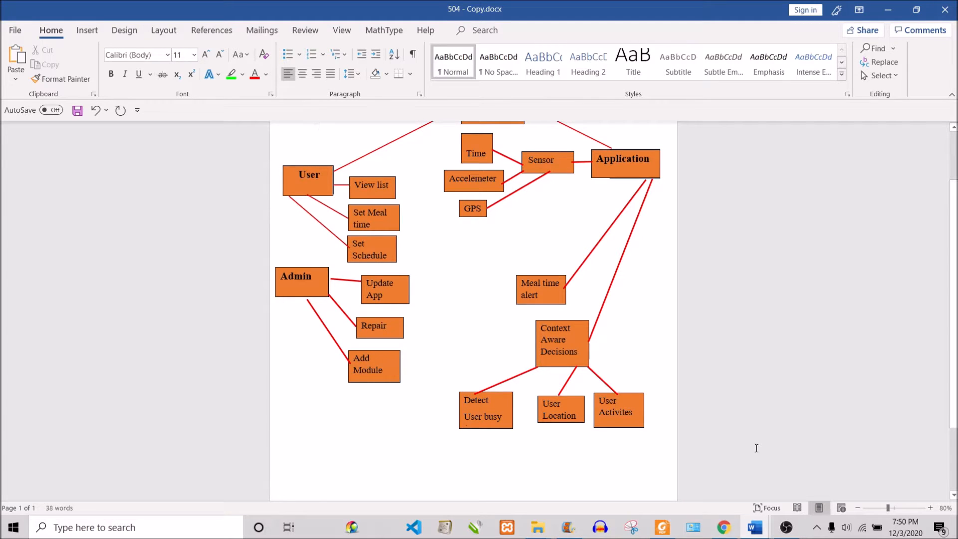
mouse_move(755, 528)
left_click(753, 474)
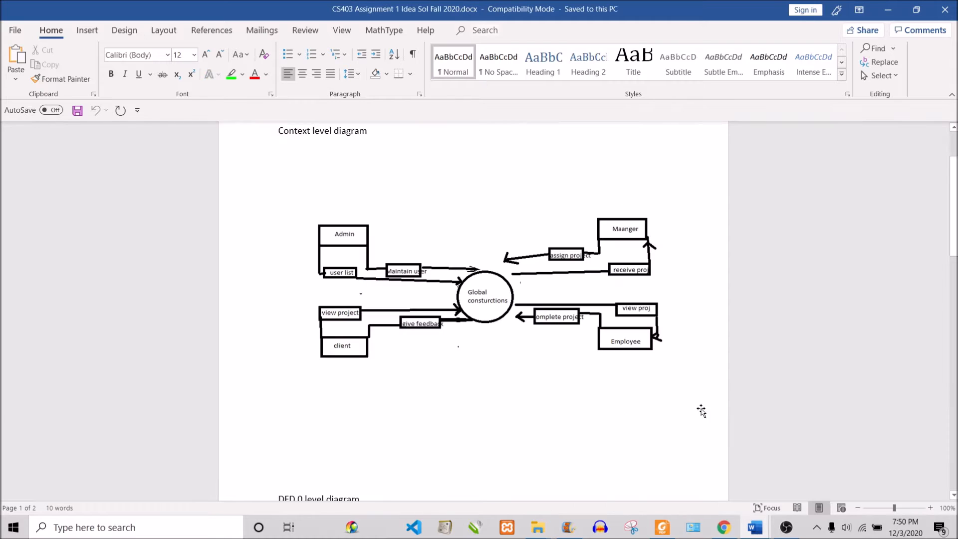
scroll(572, 320, "down", 2)
scroll(424, 312, "up", 3)
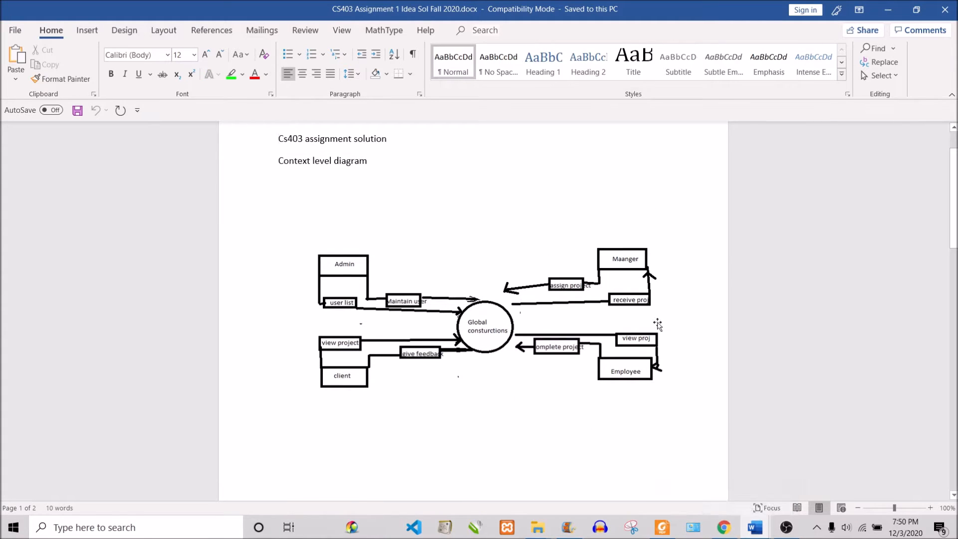
mouse_move(755, 528)
left_click(906, 469)
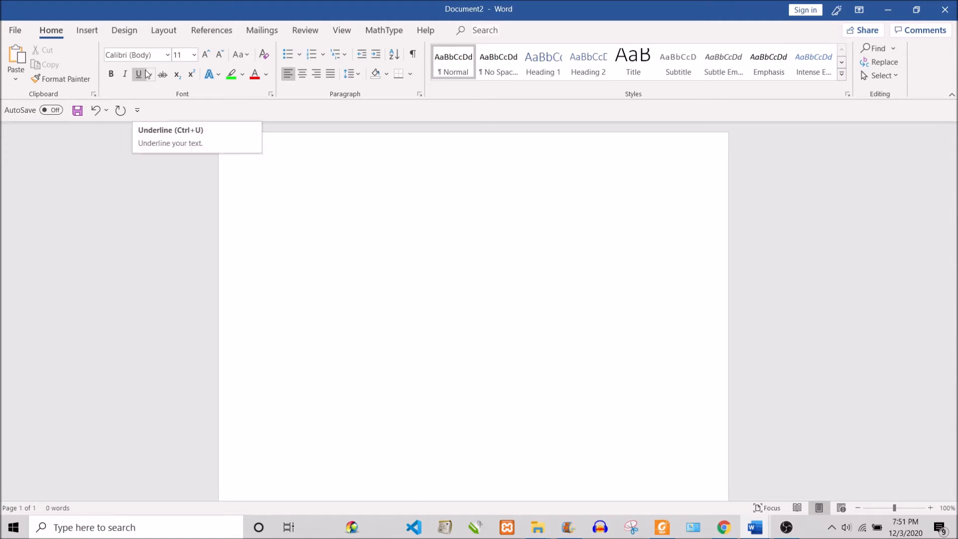
- Draw a rectangle about 1.05" high and 1.73" wide in the upper left area of the page
left_click(86, 35)
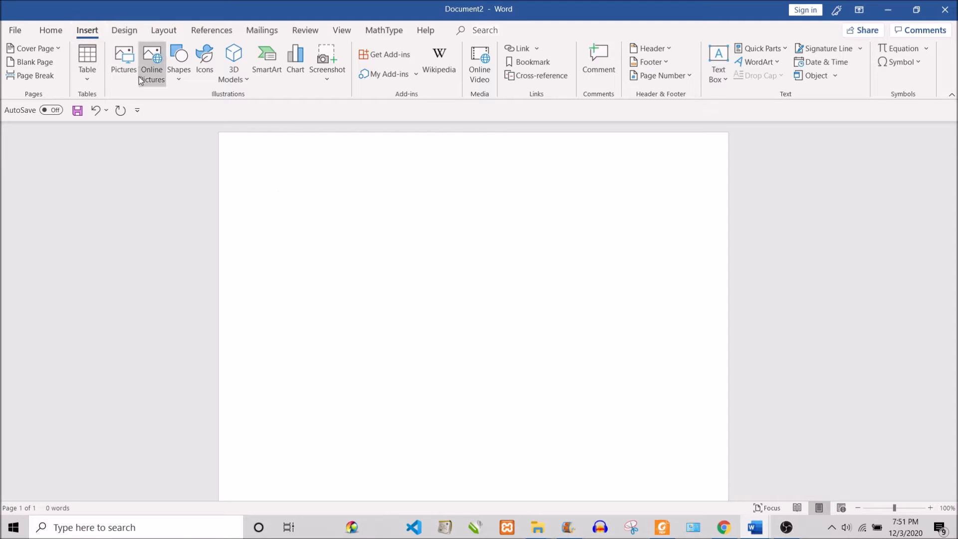
left_click(181, 79)
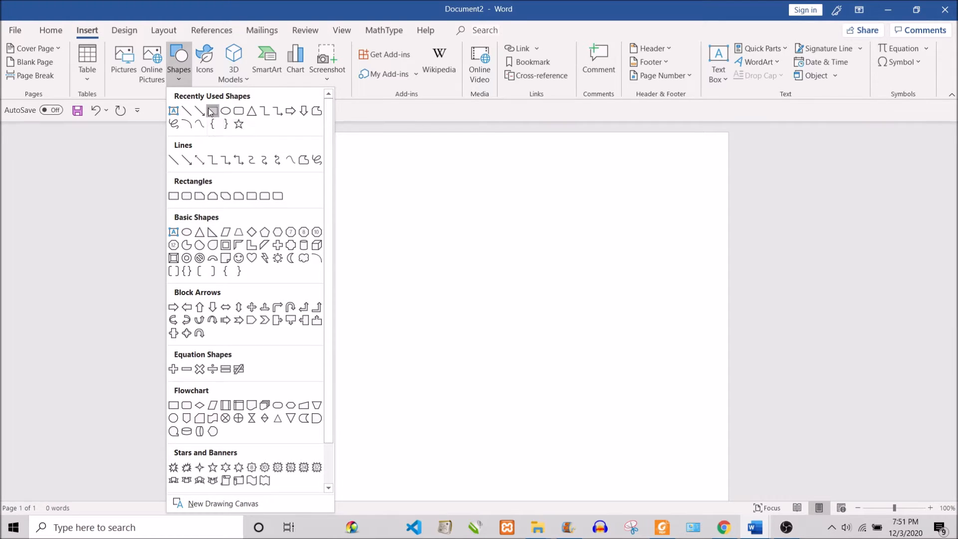
left_click(212, 111)
left_click_drag(260, 224, 364, 288)
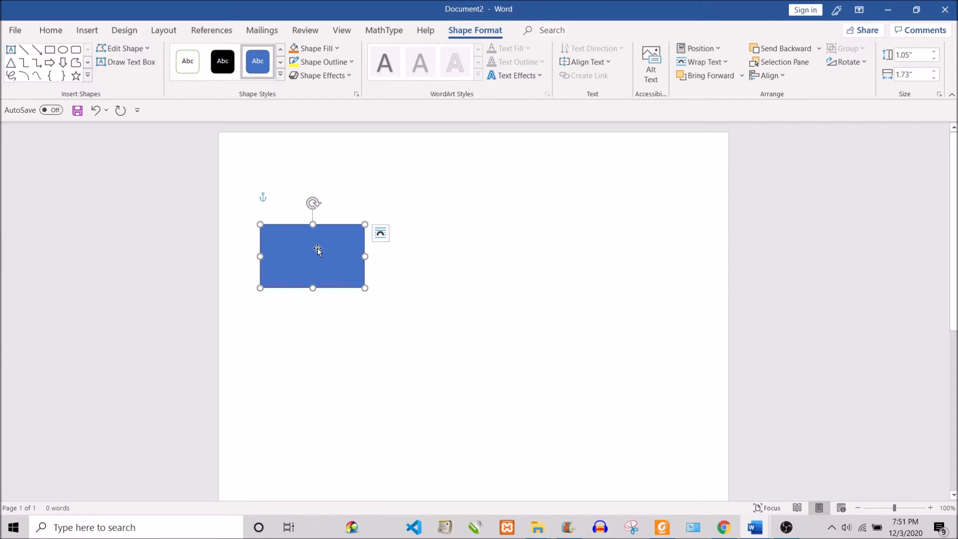
- Move the rectangle to the right side of the page and resize it to about 1.34" high by 2.4" wide
right_click(288, 227)
left_click(282, 226)
left_click_drag(283, 227, 585, 202)
left_click_drag(563, 233, 509, 238)
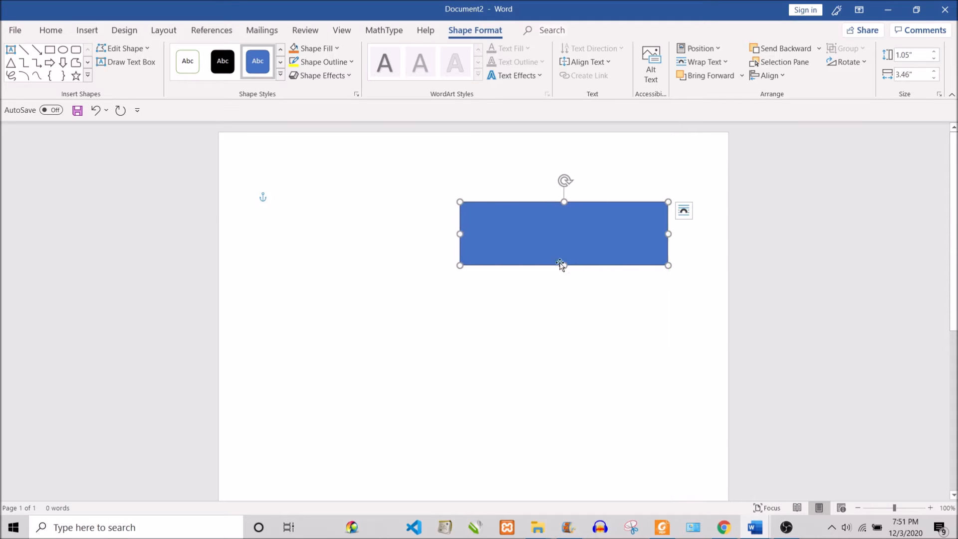
left_click_drag(566, 267, 549, 353)
left_click_drag(557, 212, 575, 222)
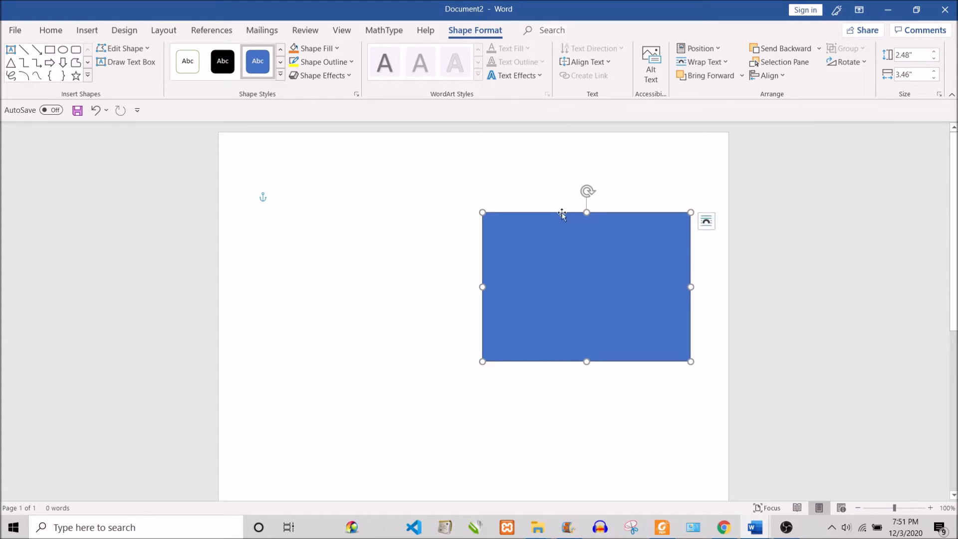
left_click_drag(587, 361, 571, 294)
left_click_drag(484, 253, 546, 253)
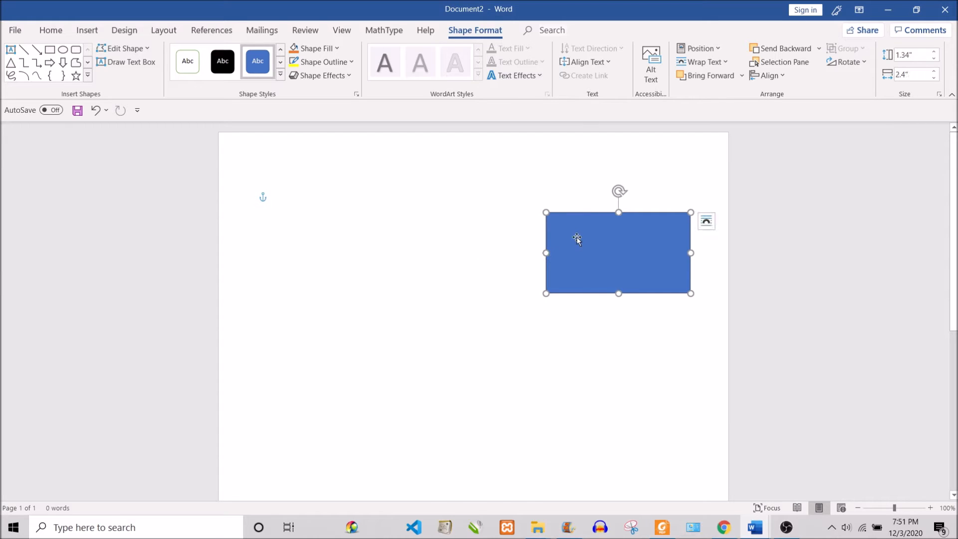
- Fill the rectangle with a custom purple, RGB 99, 91, 173, and shift it slightly down the page
right_click(591, 215)
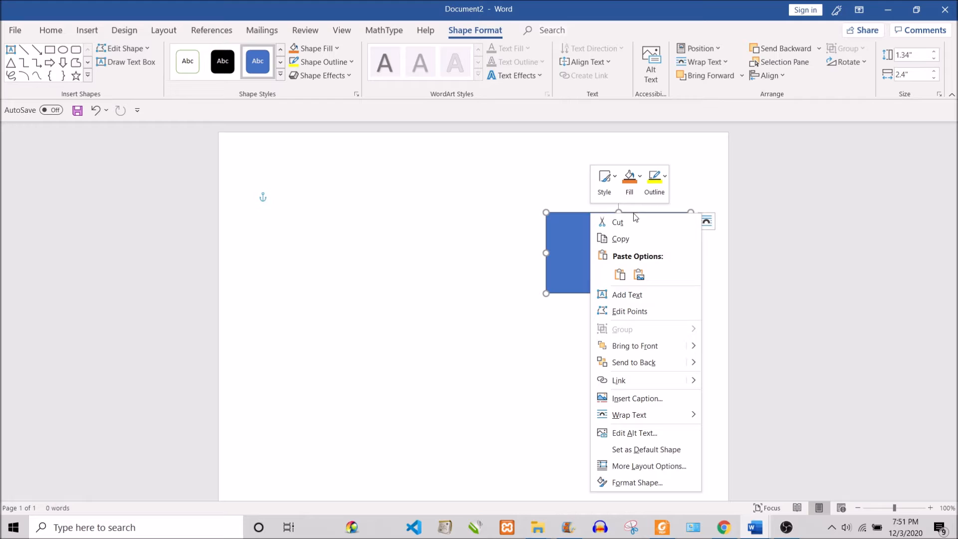
left_click(630, 194)
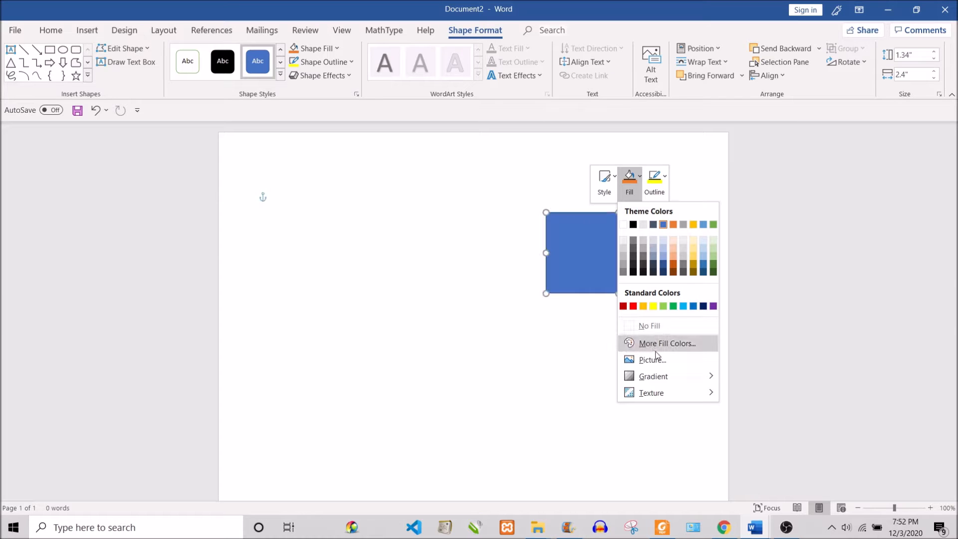
left_click(687, 343)
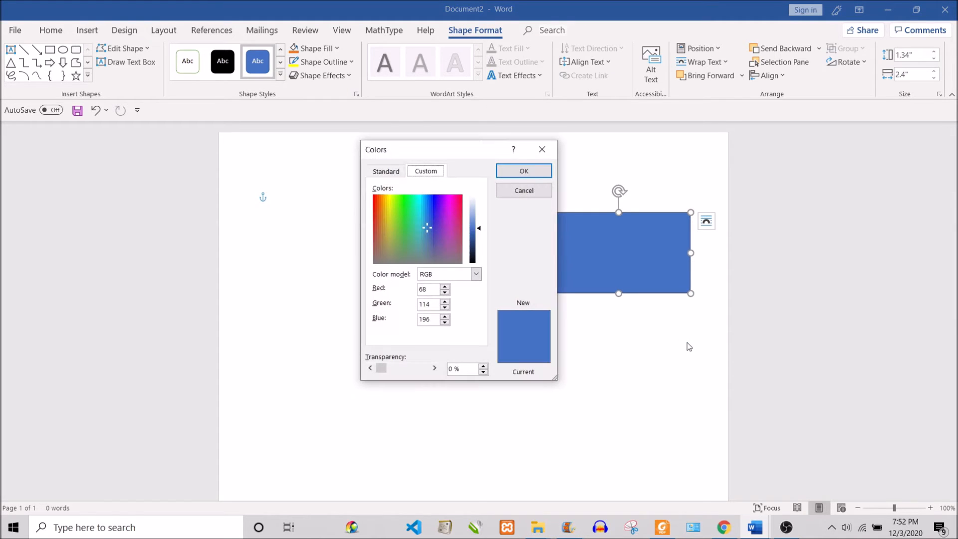
left_click_drag(432, 227, 434, 240)
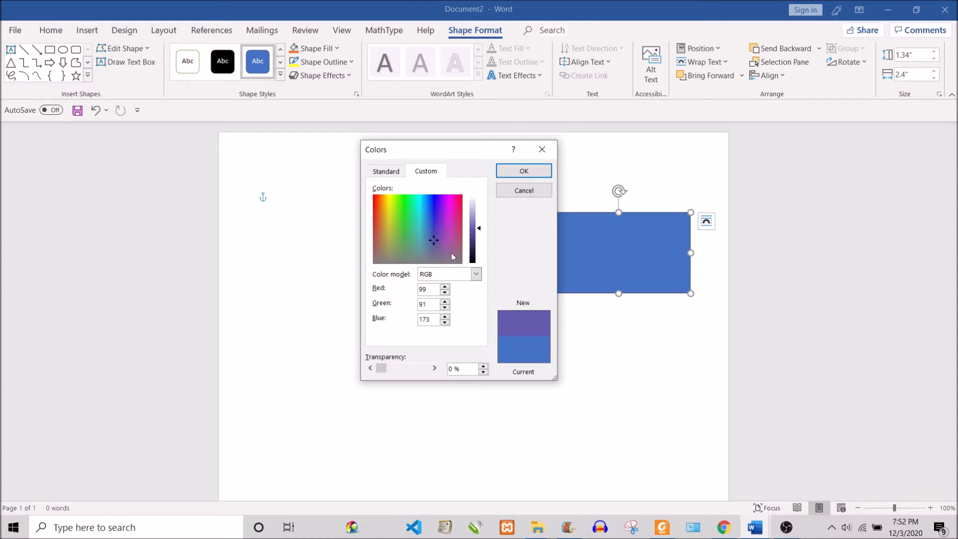
left_click(525, 171)
left_click_drag(590, 255, 621, 240)
left_click_drag(609, 200, 578, 225)
- Give the rectangle a yellow outline with a weight of 6 pt
right_click(578, 226)
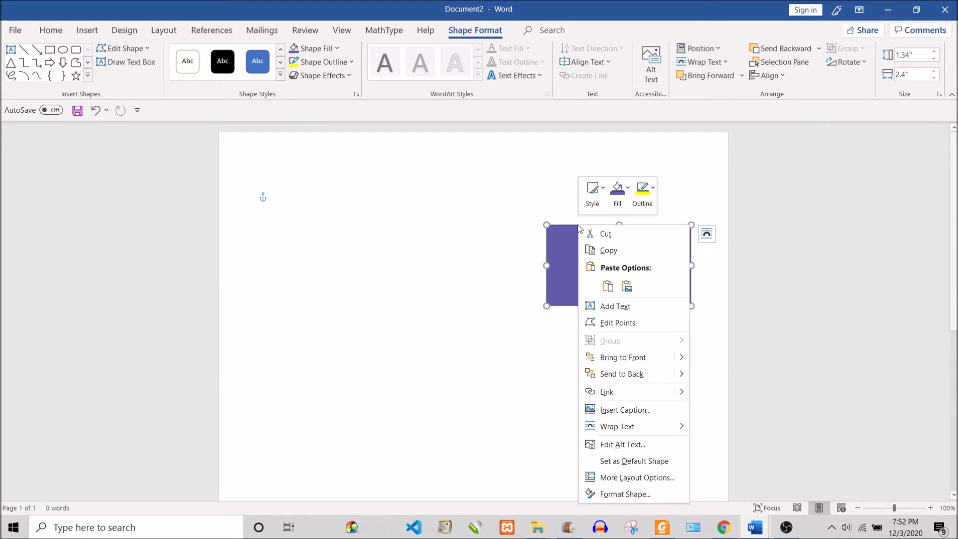
left_click(593, 194)
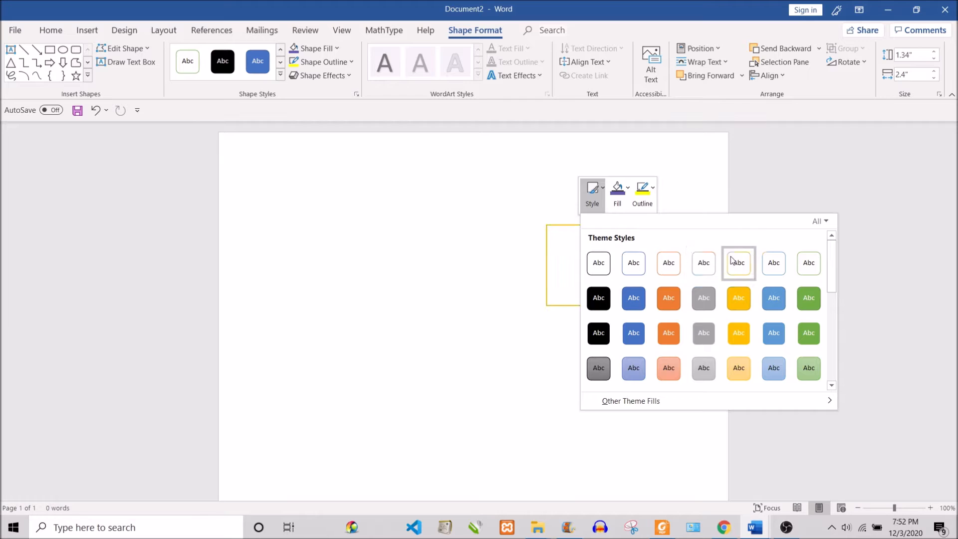
left_click(645, 203)
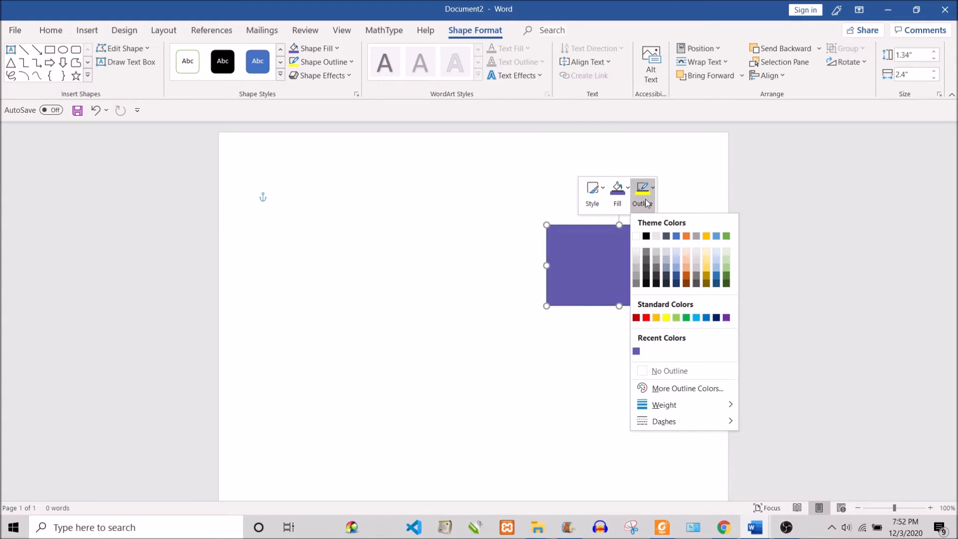
left_click(666, 318)
left_click(640, 207)
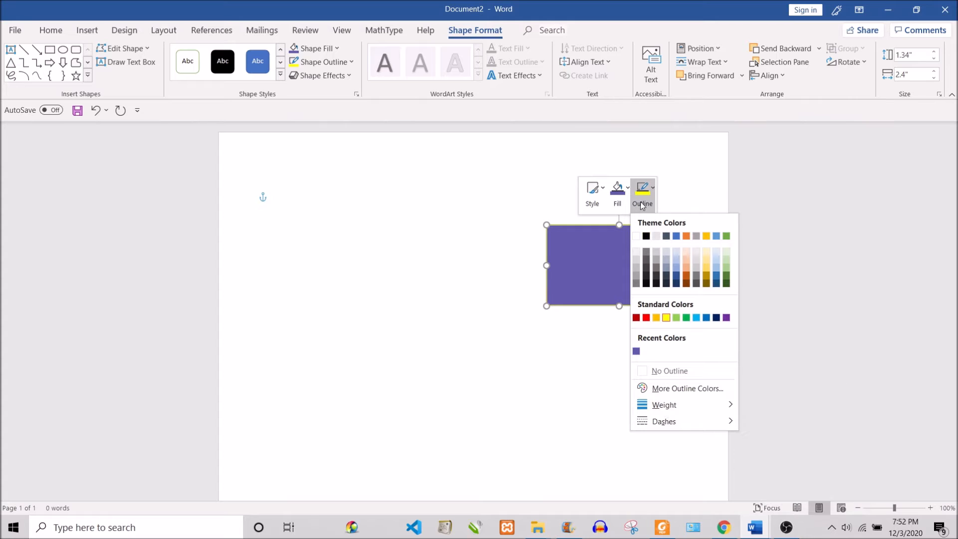
mouse_move(669, 406)
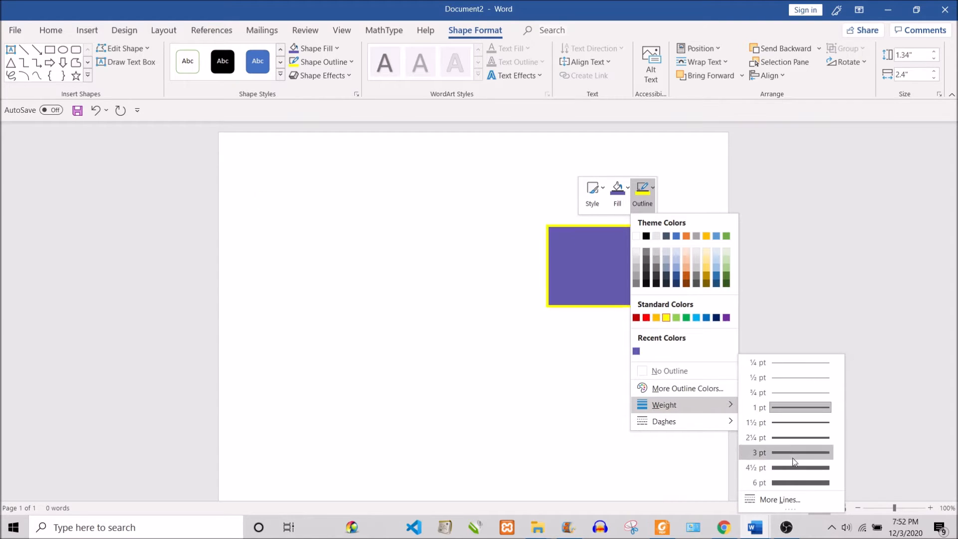
left_click(797, 484)
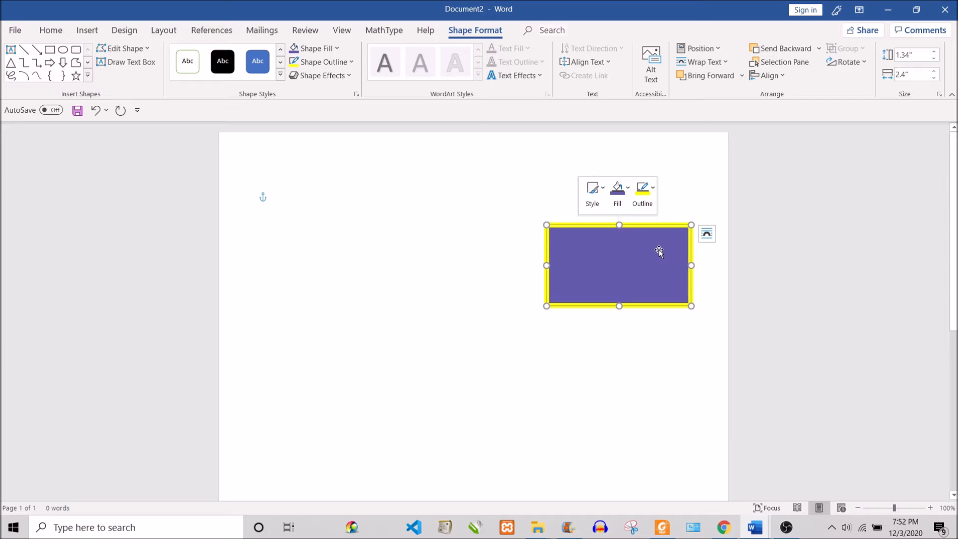
- Draw an oval about 1.73" high and 2.01" wide on the page's left side and shift it slightly right and down
left_click(93, 38)
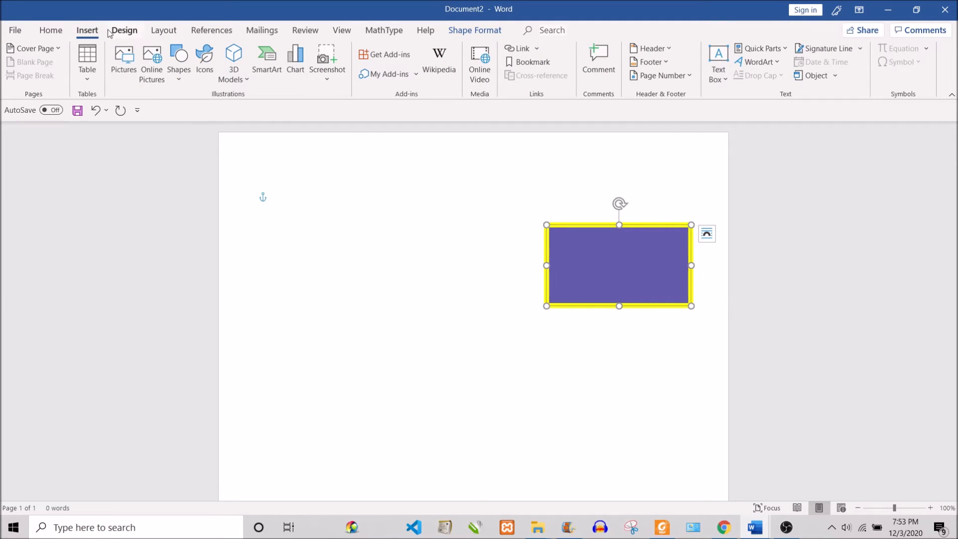
left_click(179, 76)
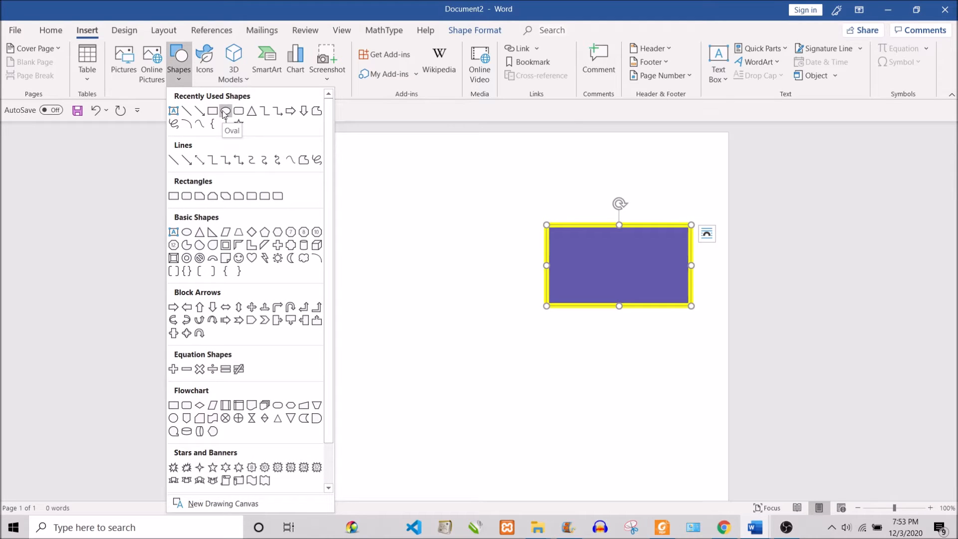
left_click(223, 114)
left_click_drag(258, 205, 380, 310)
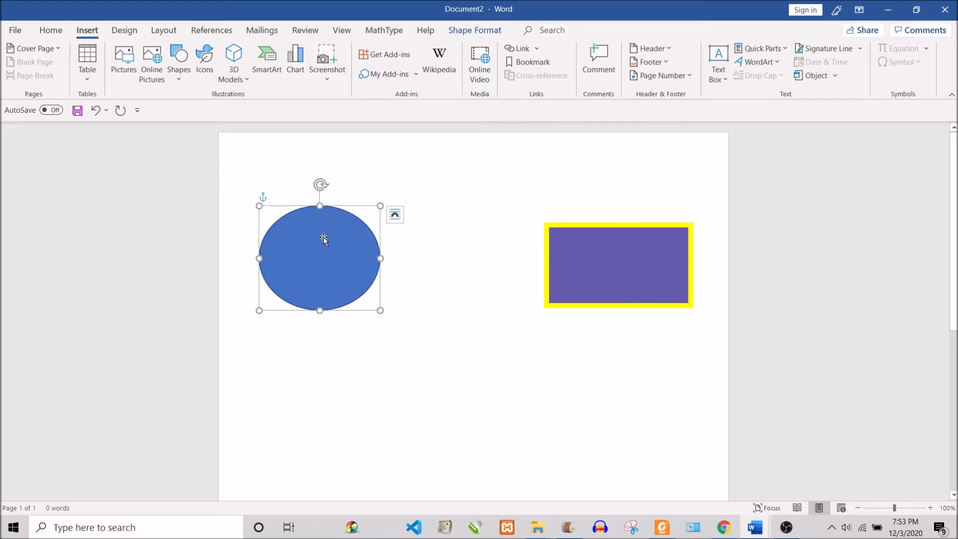
left_click(292, 202)
left_click(309, 207)
left_click_drag(310, 207, 345, 233)
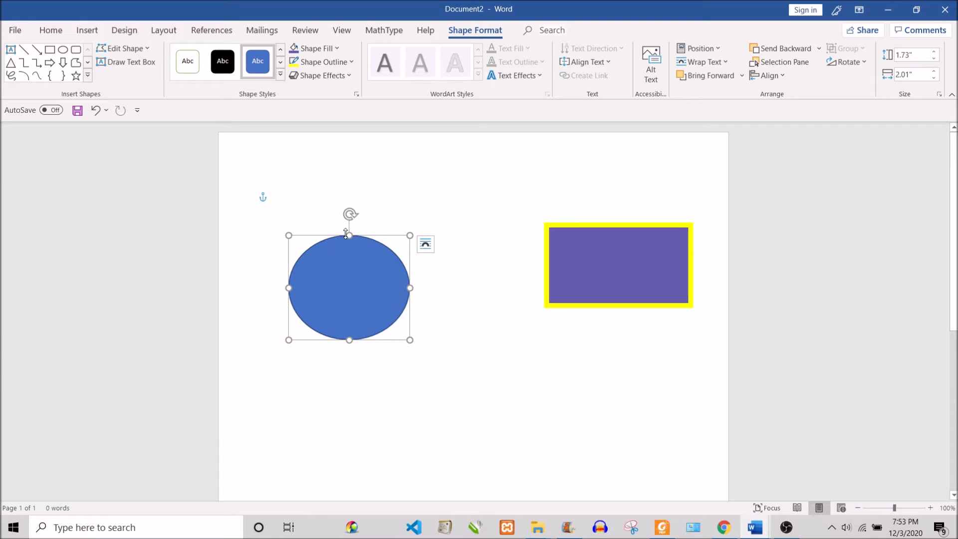
- Fill the oval with a dark gray theme color
right_click(346, 233)
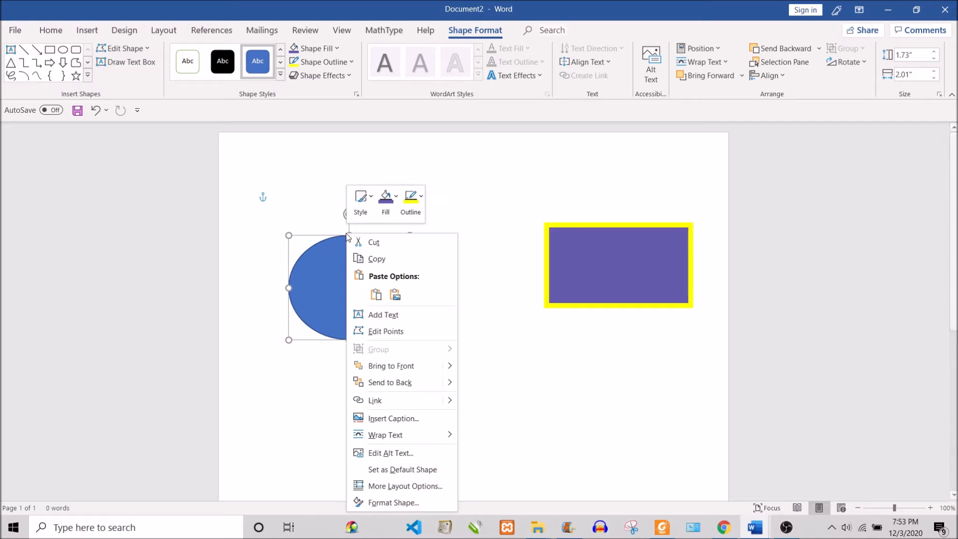
left_click(390, 218)
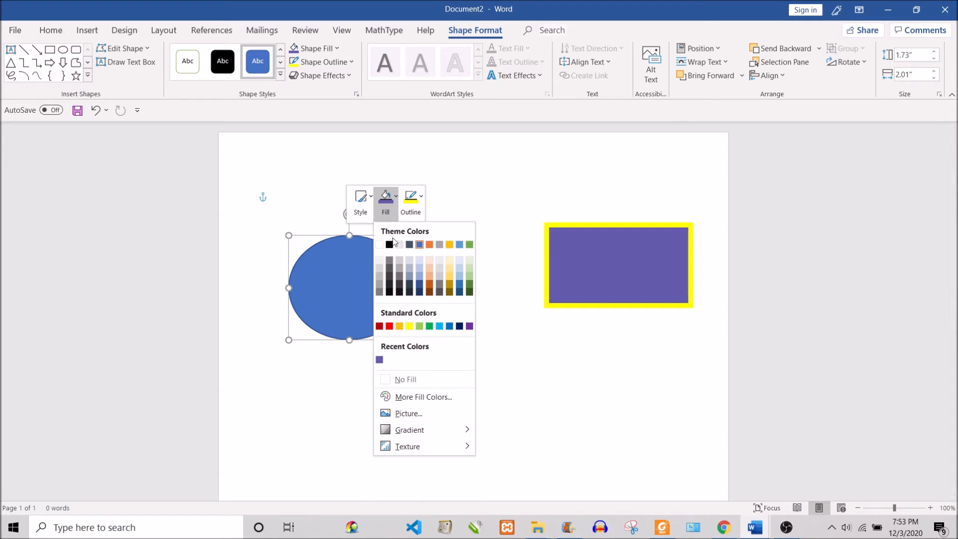
left_click(401, 275)
- Give the oval a red outline with a weight of 4½ pt
left_click(411, 202)
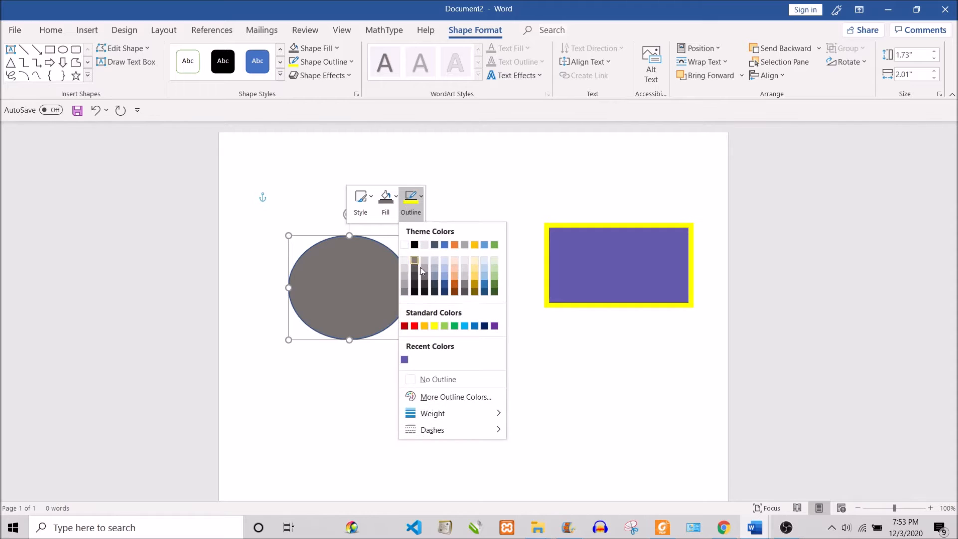
left_click(415, 327)
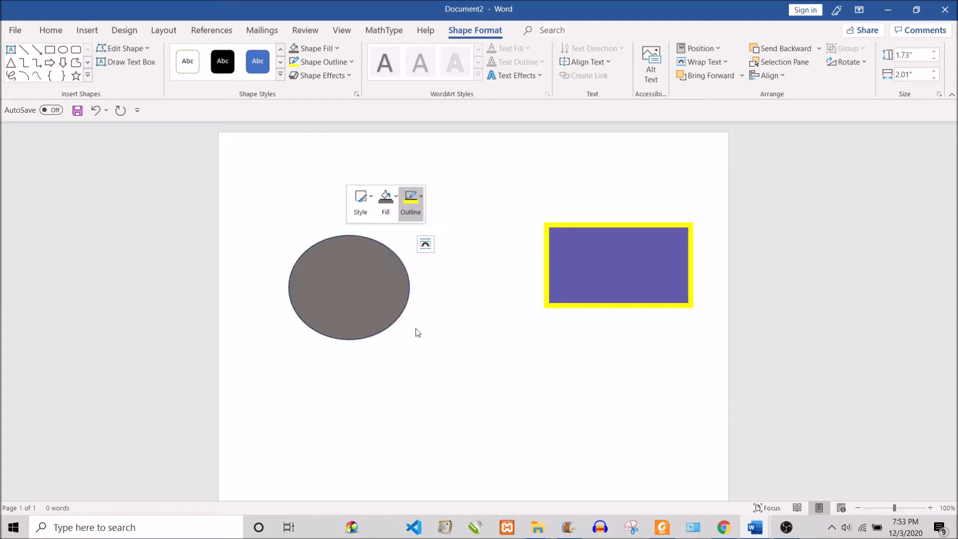
left_click(410, 202)
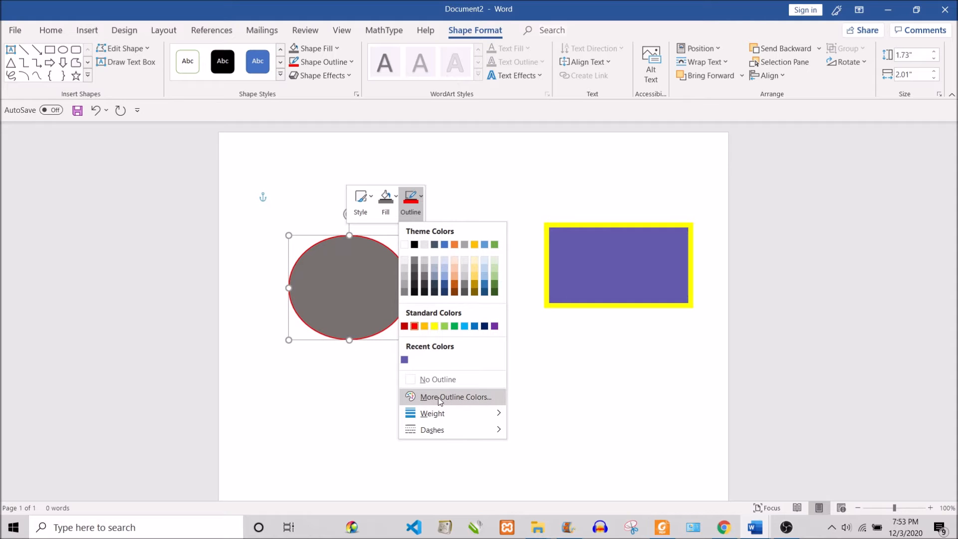
mouse_move(443, 413)
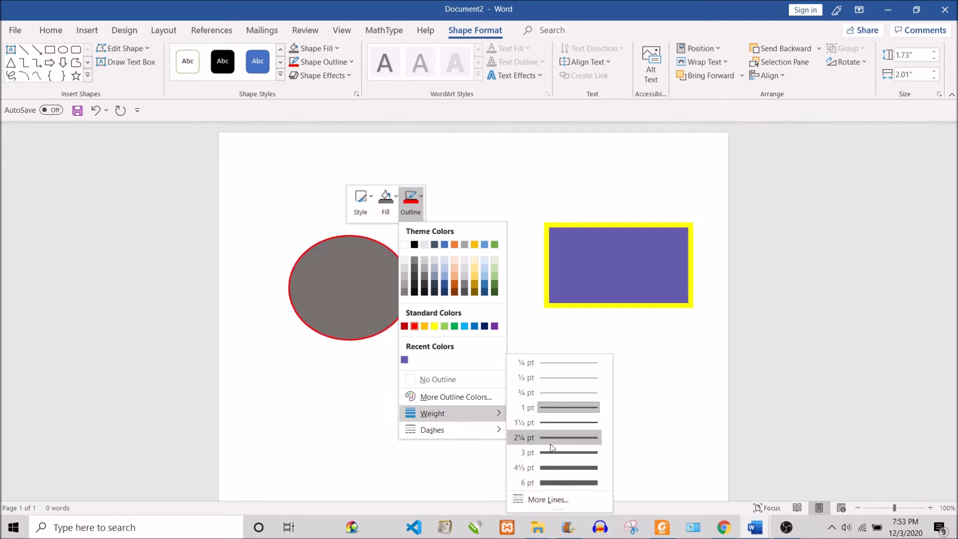
left_click(552, 468)
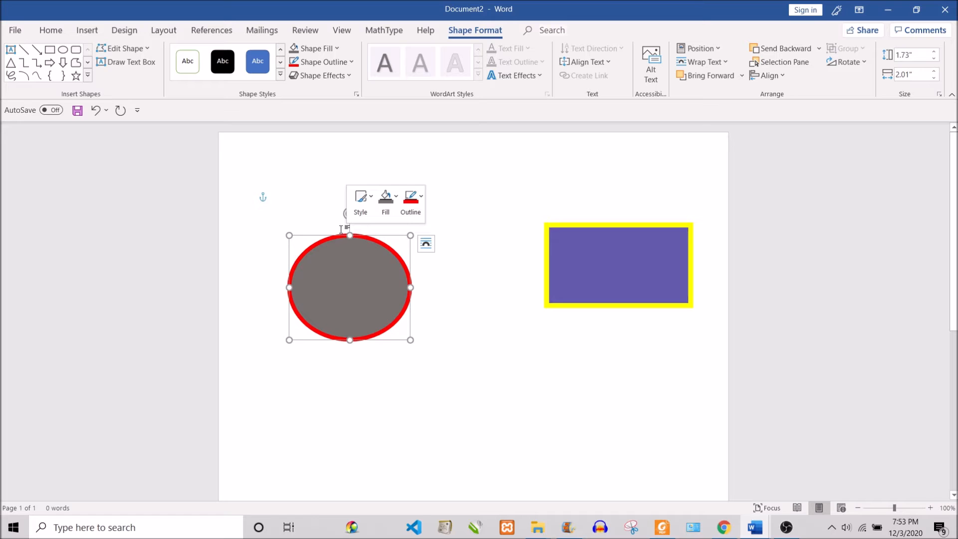
- Move the oval slightly down and left, leaving no shape selected
left_click_drag(338, 235, 329, 254)
left_click(448, 305)
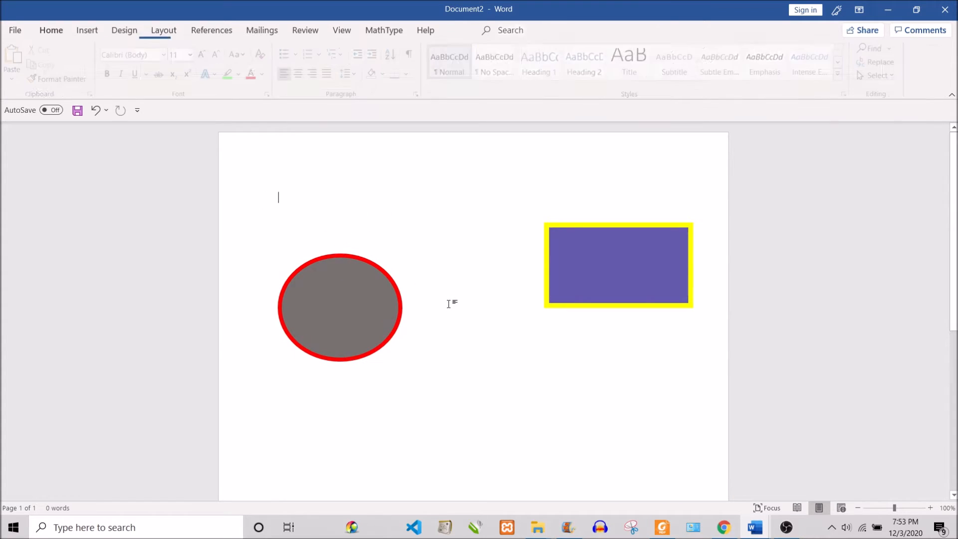
left_click(580, 255)
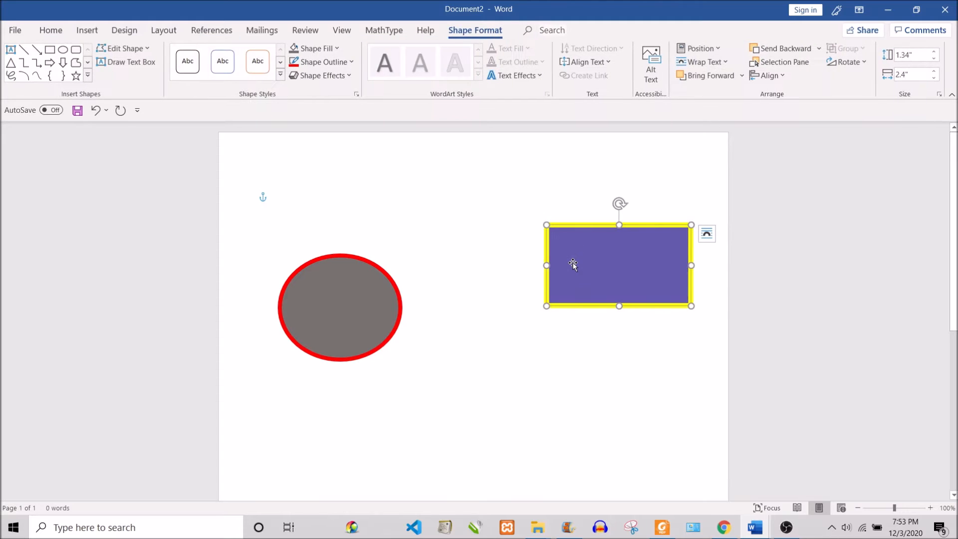
left_click(519, 256)
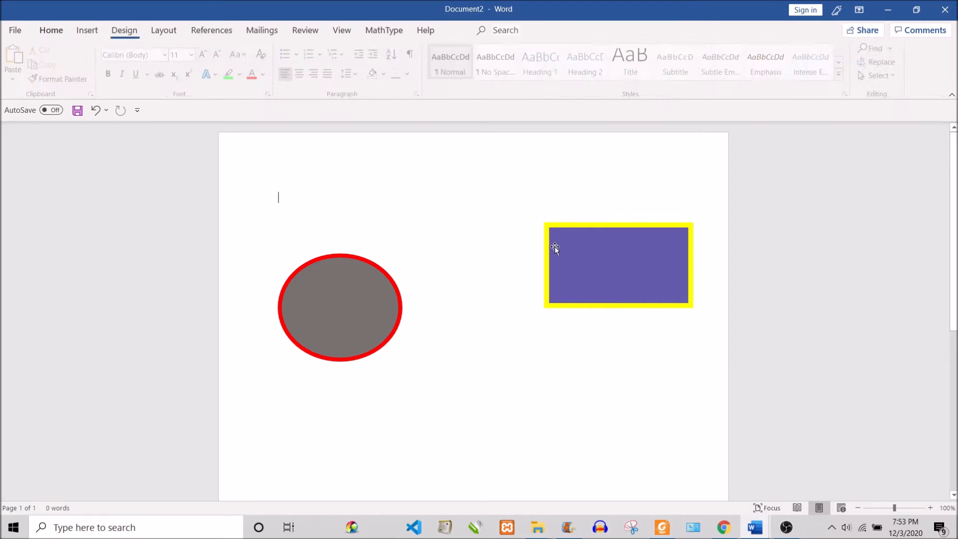
- Draw a text box about 0.87" high and 1.8" wide inside the purple rectangle and enter "Application" in it
left_click(592, 242)
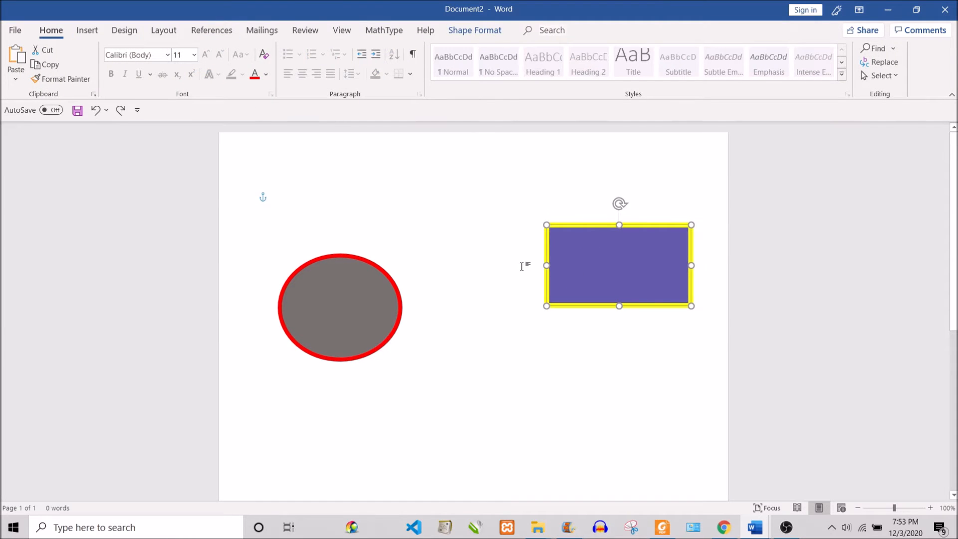
left_click(523, 266)
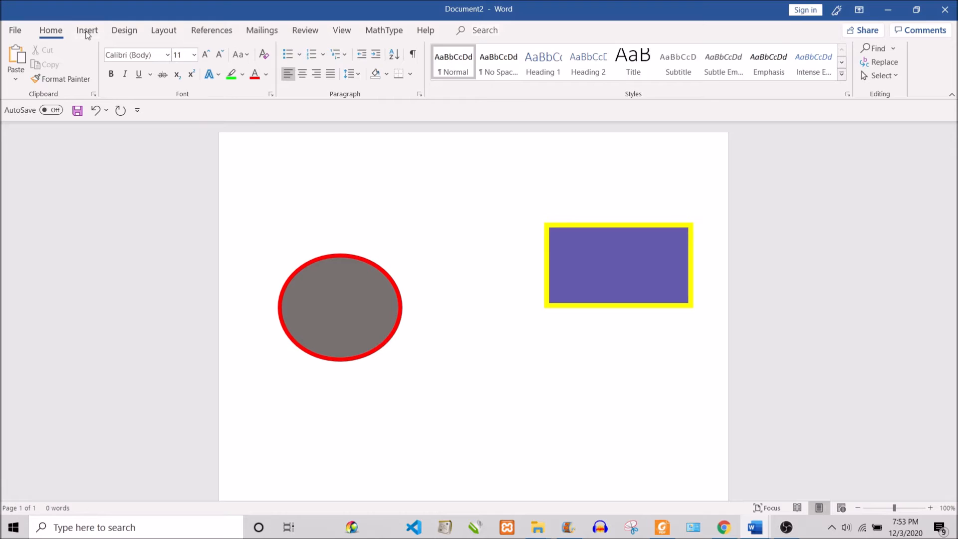
left_click(87, 32)
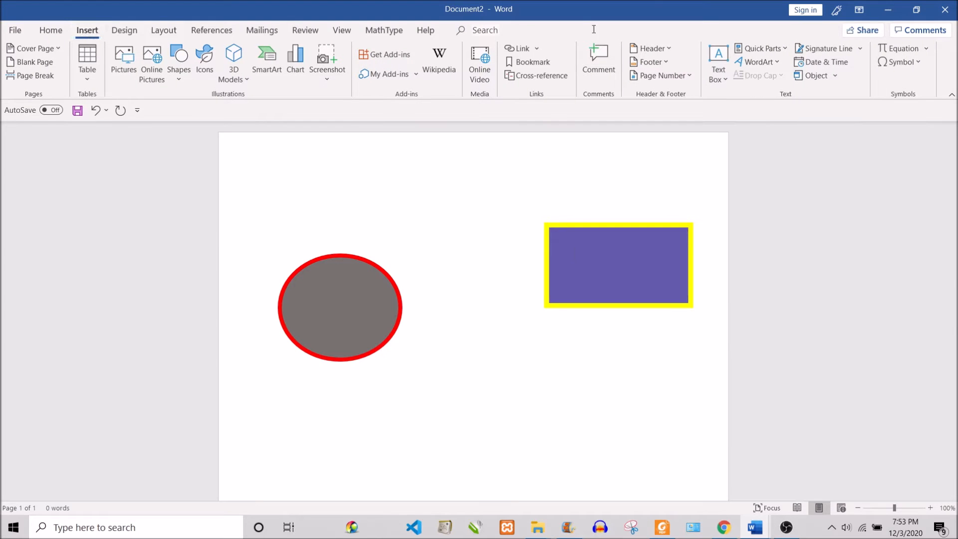
left_click(714, 82)
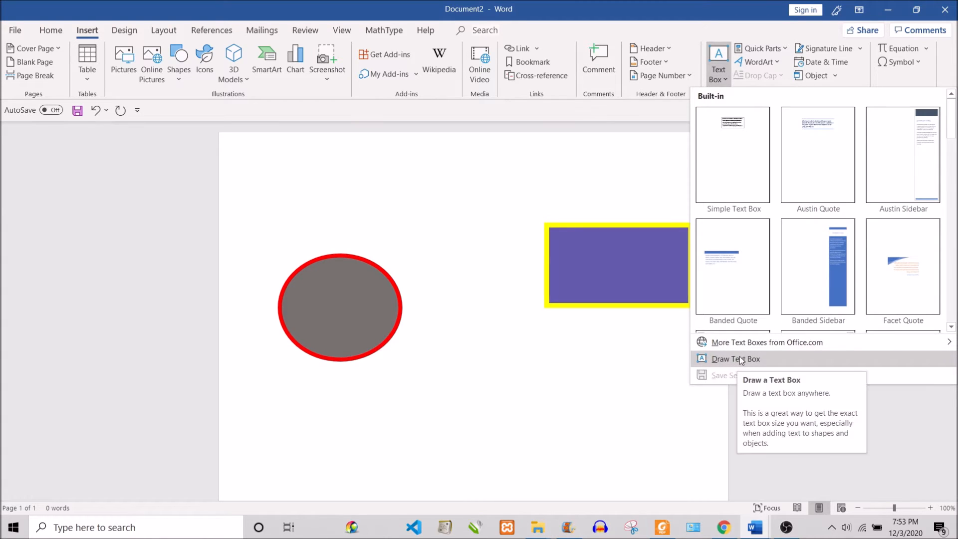
left_click(736, 359)
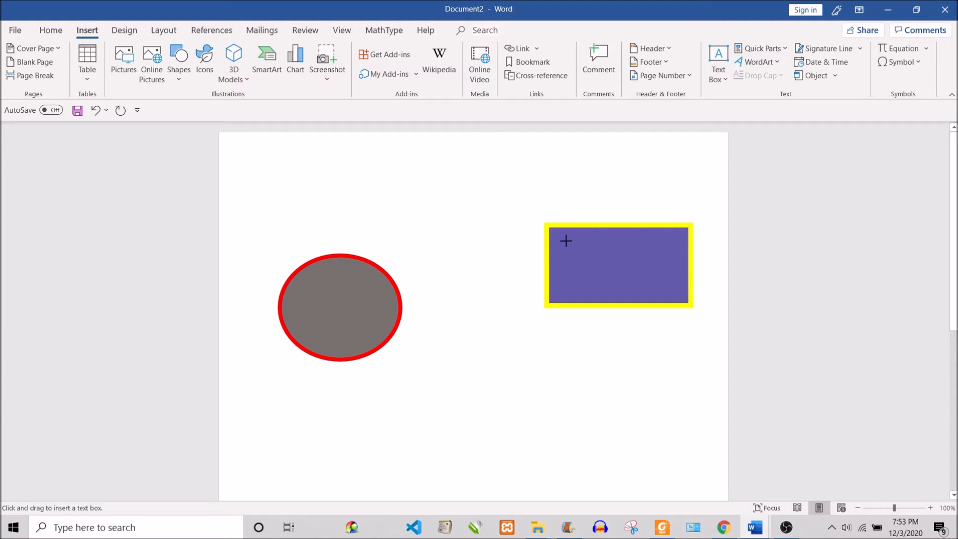
left_click_drag(566, 242, 675, 293)
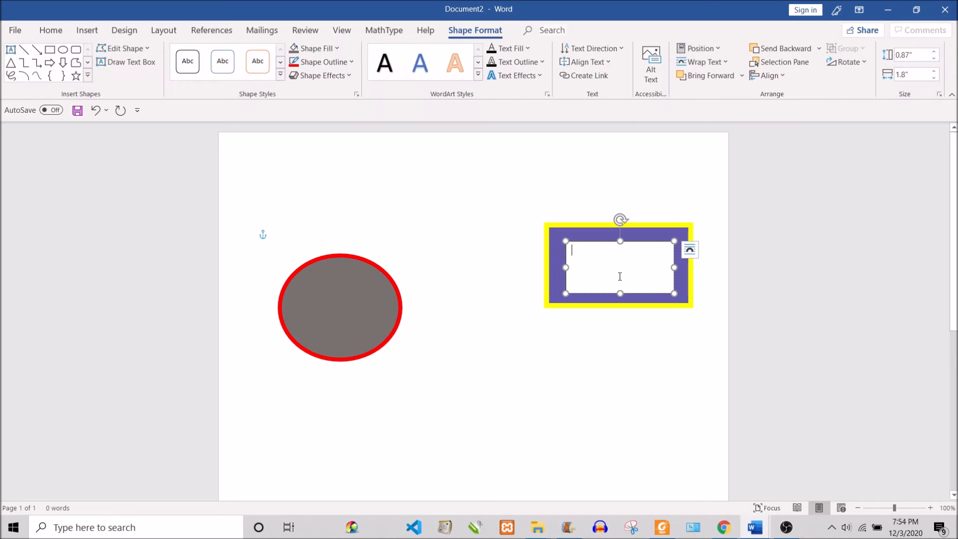
type("setdrydy")
key("BackSpace")
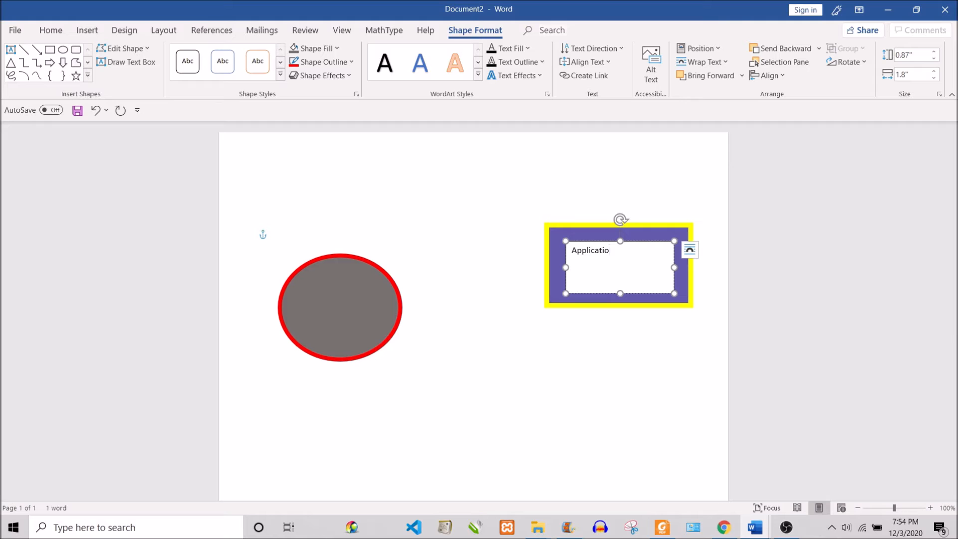
- Highlight the word "Application" in the text box with bright green
left_click_drag(586, 246, 563, 259)
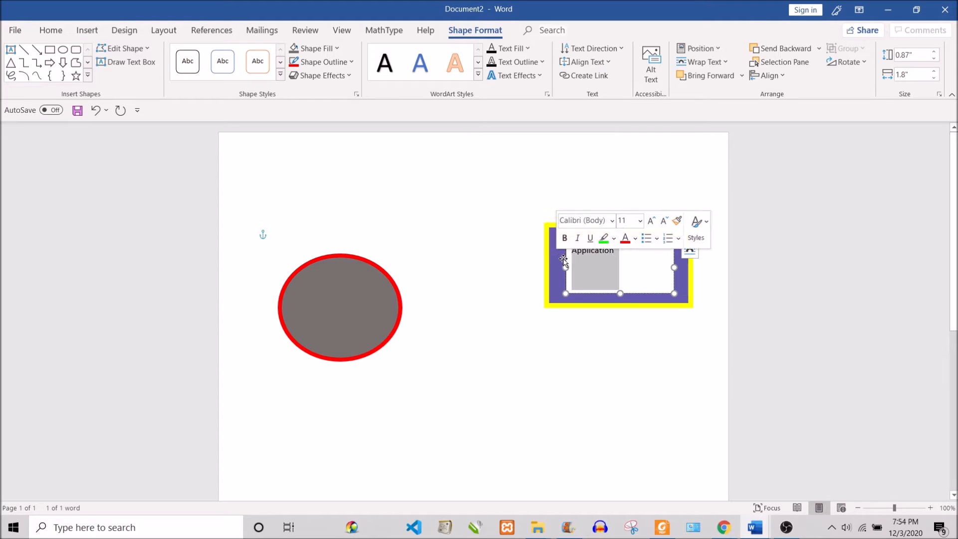
left_click(614, 239)
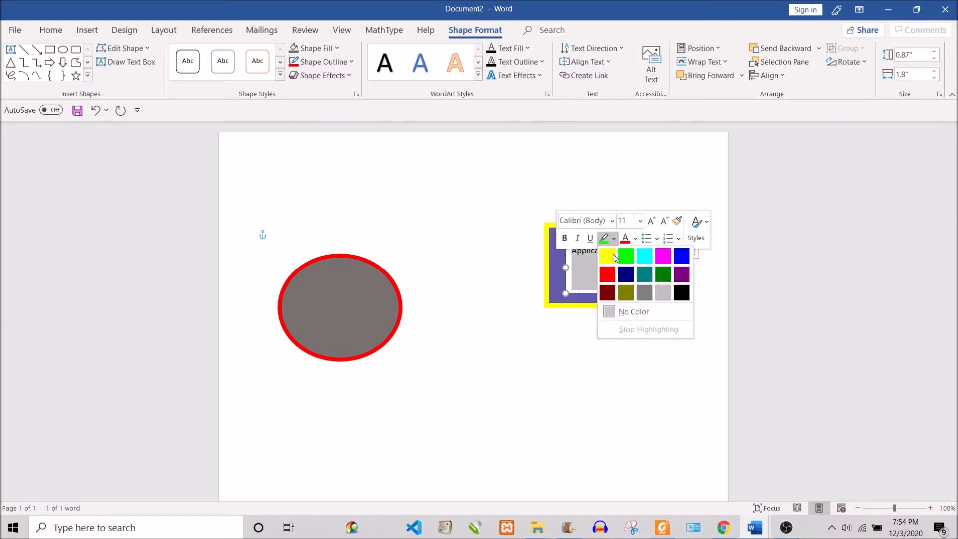
left_click(630, 257)
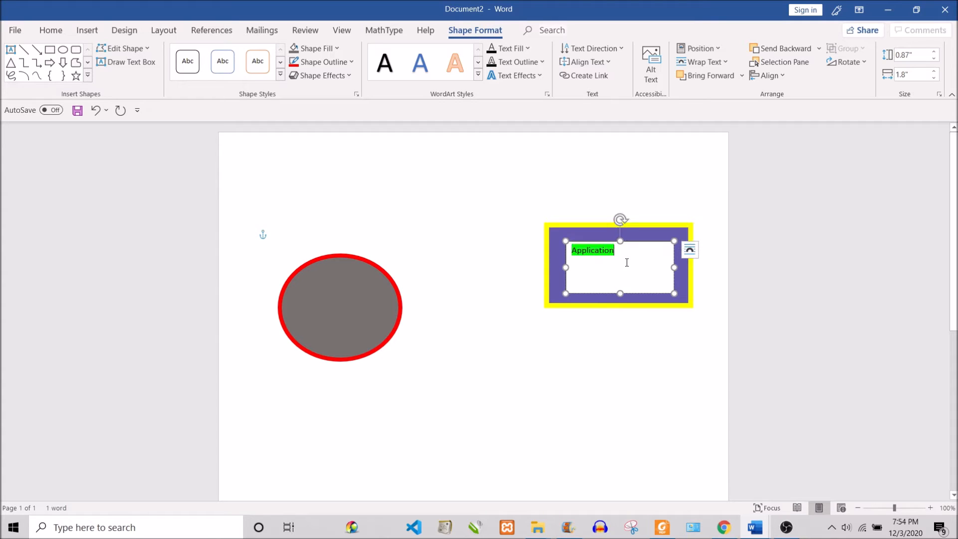
- Give the "Application" text box a dark orange outline with a heavier weight
right_click(632, 239)
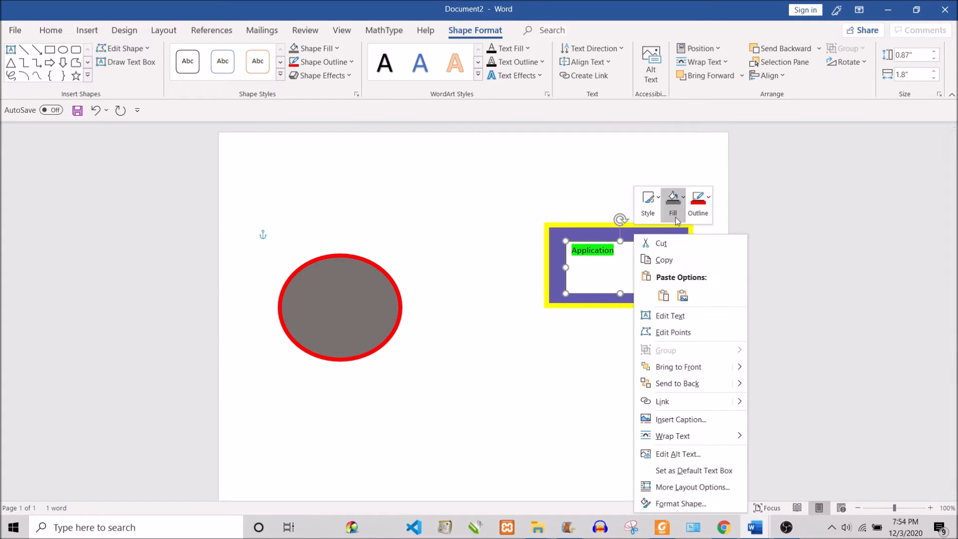
left_click(704, 210)
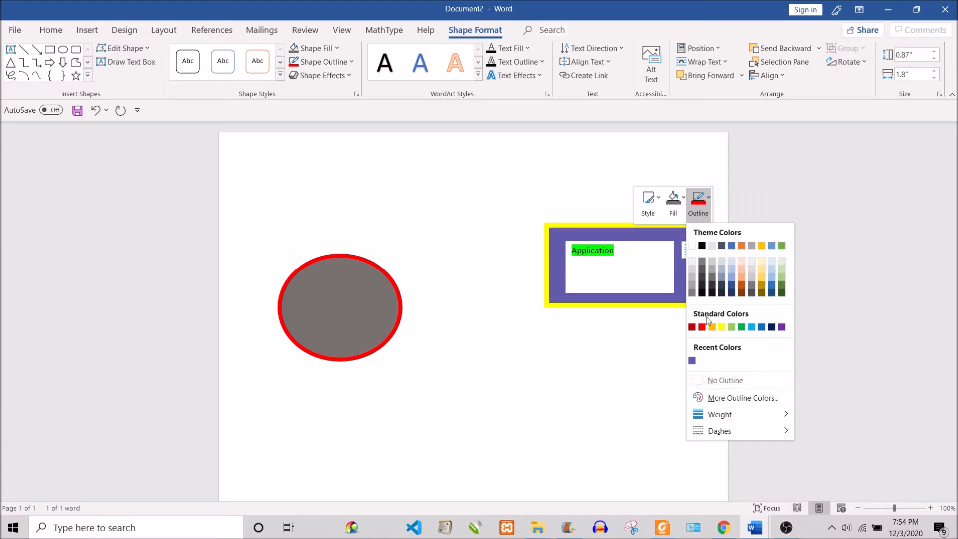
left_click(743, 286)
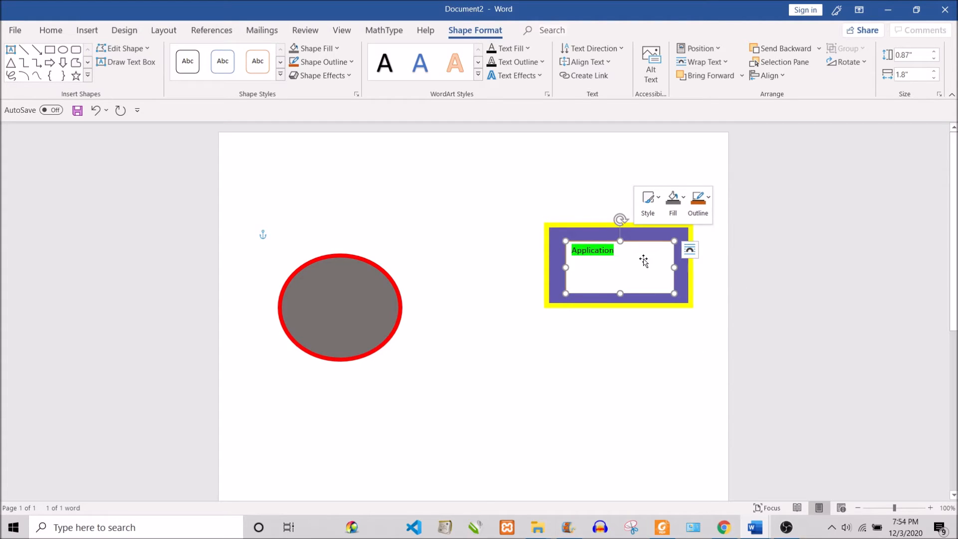
left_click(698, 202)
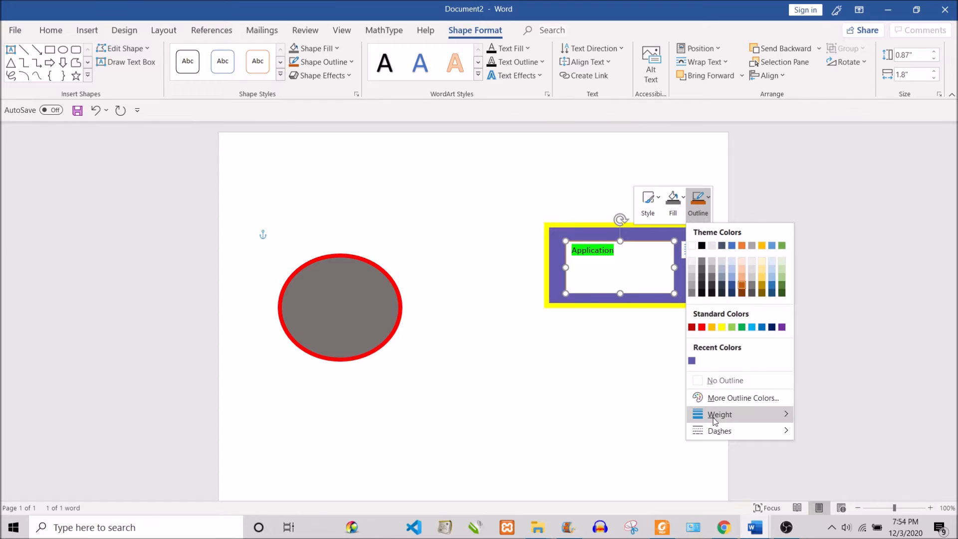
mouse_move(778, 419)
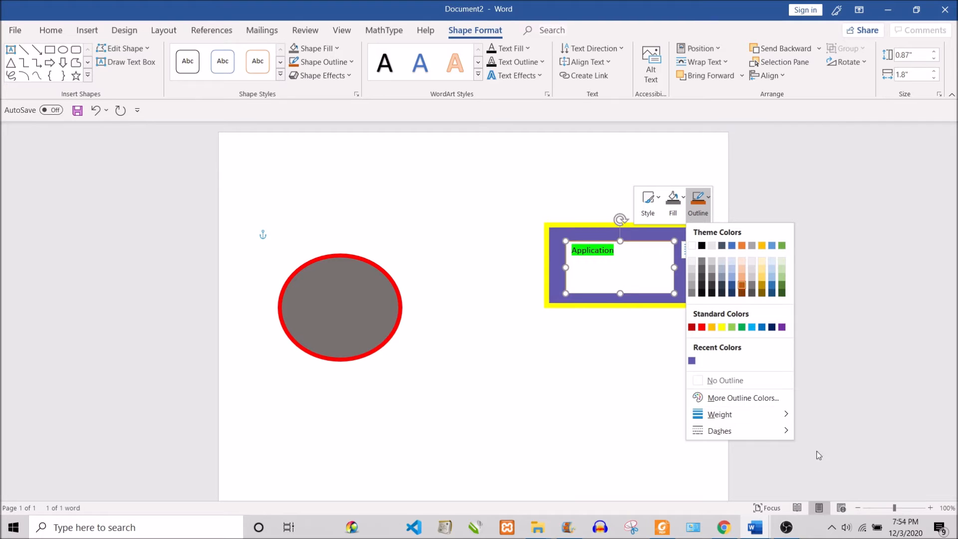
left_click(843, 475)
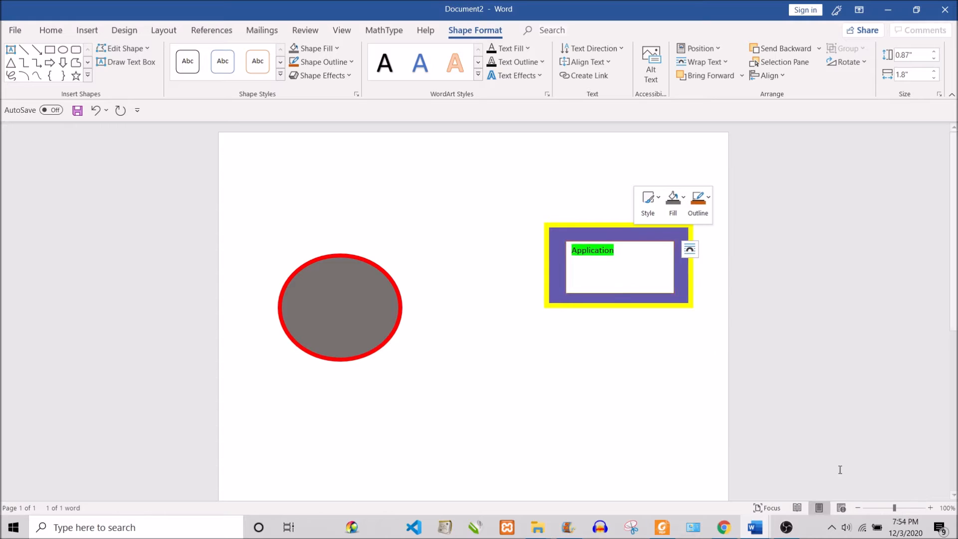
- Set the "Application" text box to No Outline and No Fill
right_click(639, 249)
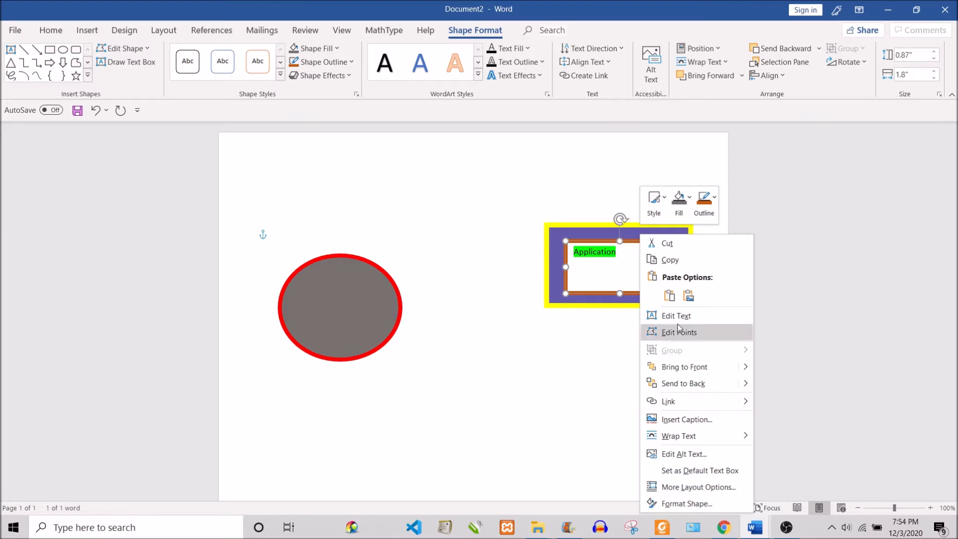
left_click(705, 202)
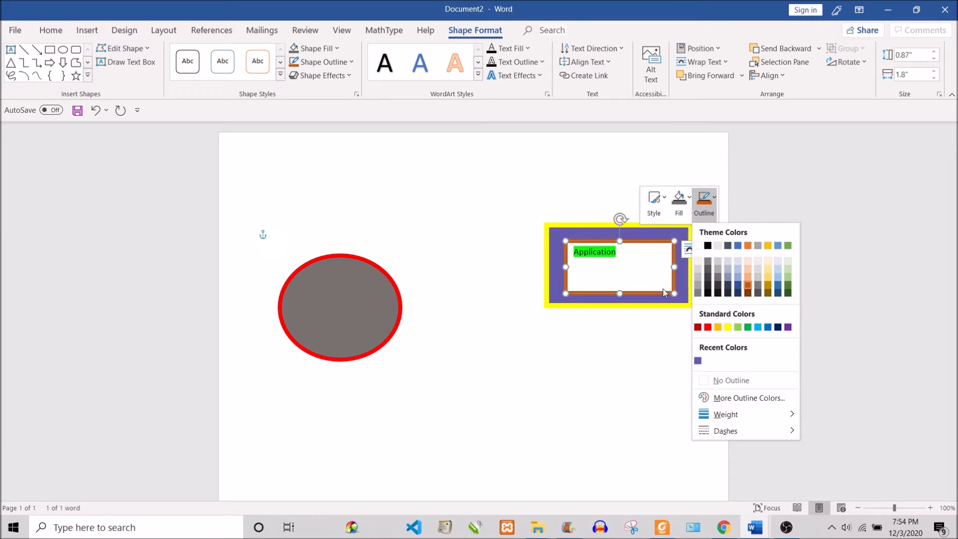
left_click(722, 382)
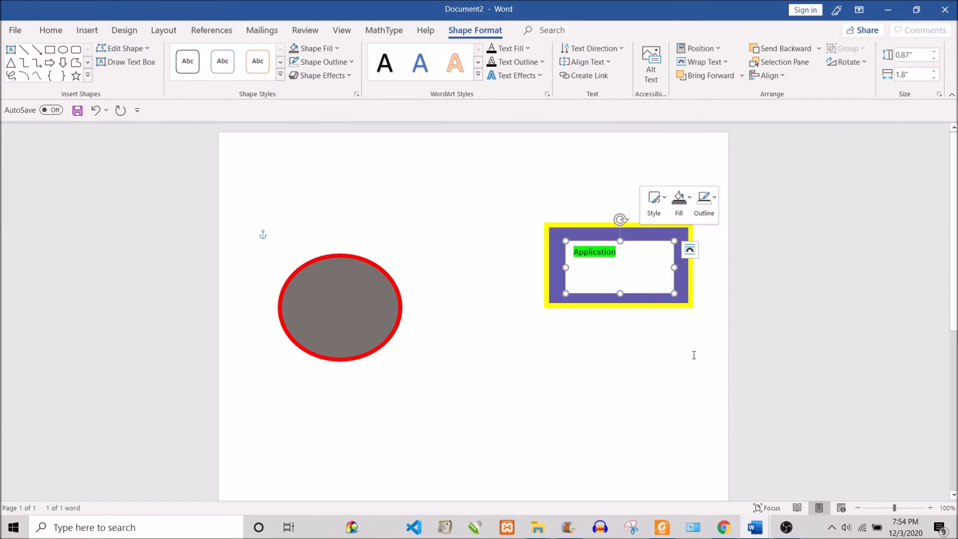
left_click(685, 218)
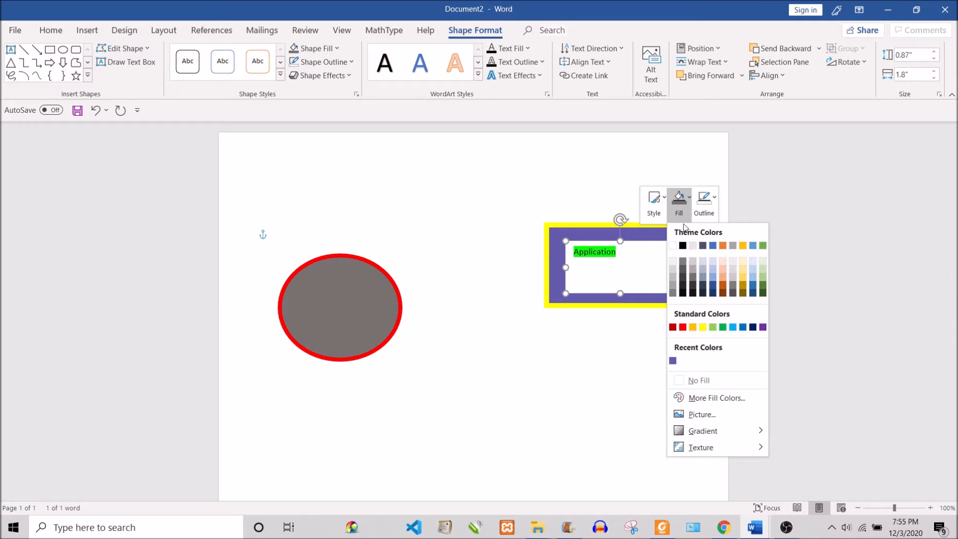
left_click(694, 381)
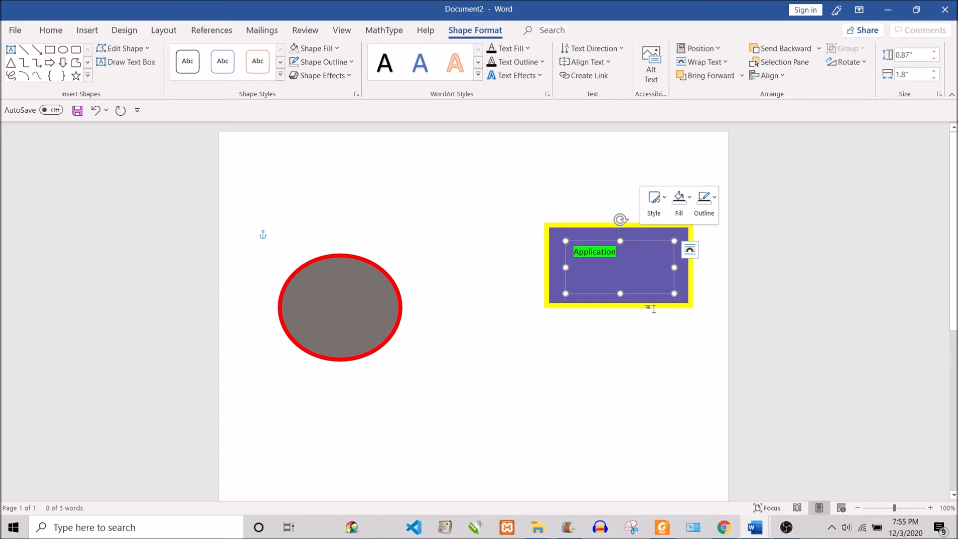
- Format the word "Application" in Times New Roman at size 16
left_click_drag(595, 242, 578, 287)
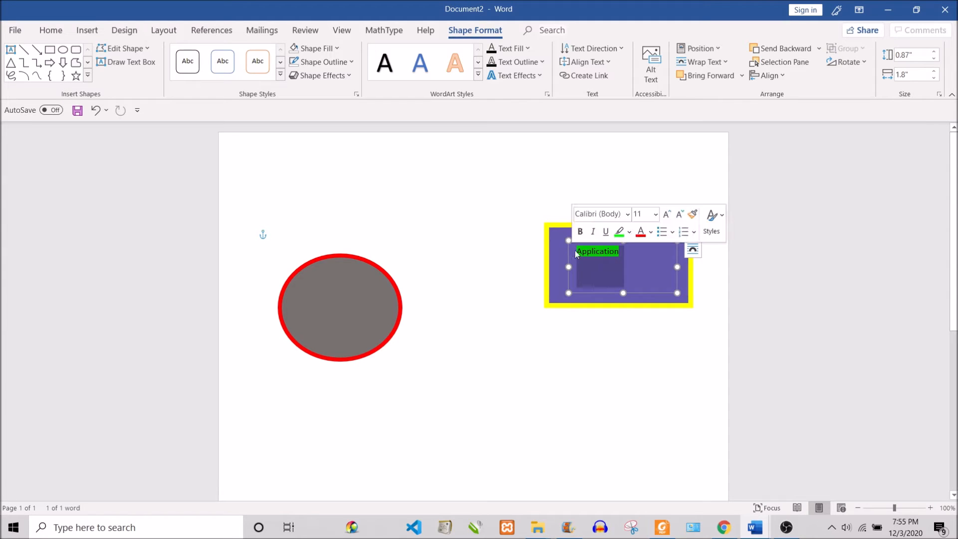
left_click(628, 217)
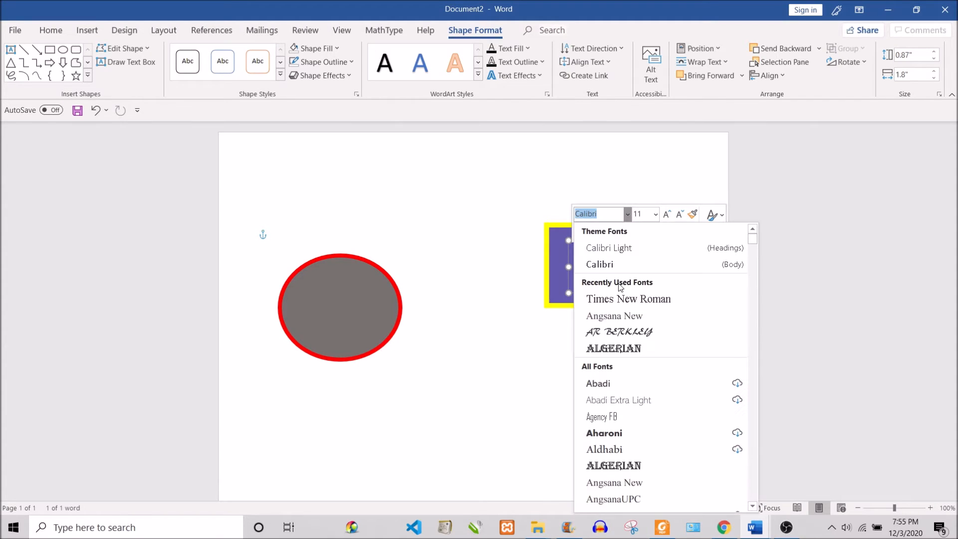
left_click(621, 299)
left_click(656, 214)
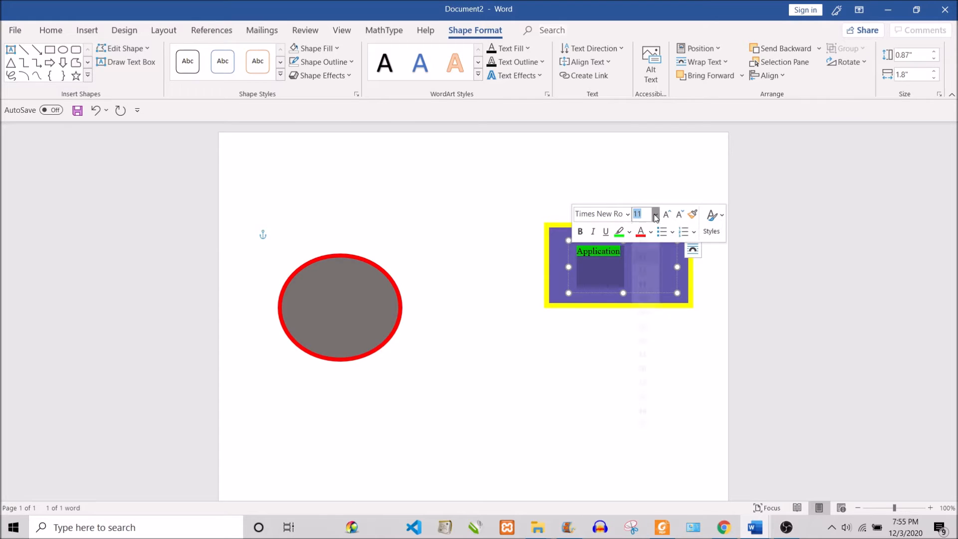
left_click(643, 320)
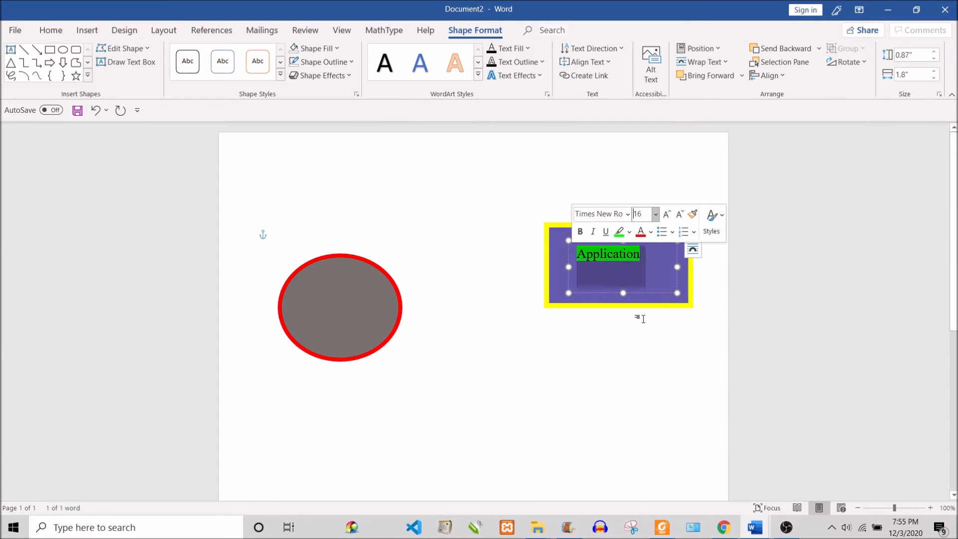
- Shrink the text box to about 0.47" high and 1.48" wide and move it to the rectangle's lower-left corner
left_click_drag(623, 297, 610, 268)
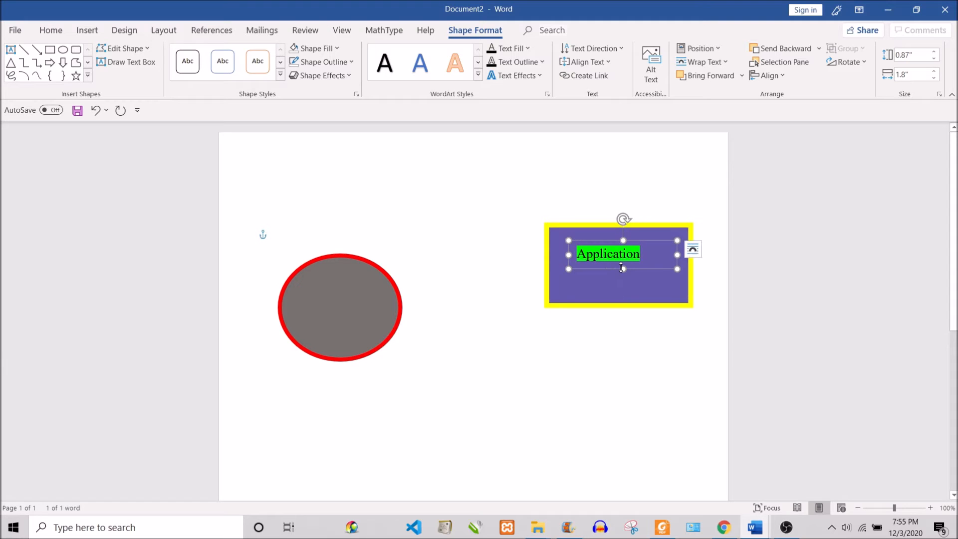
left_click_drag(678, 255, 647, 274)
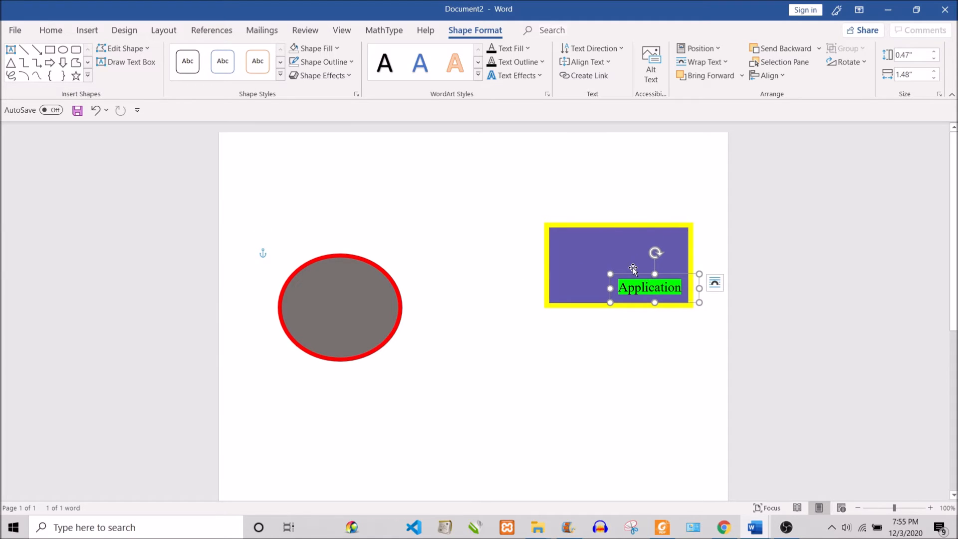
left_click_drag(635, 276, 638, 235)
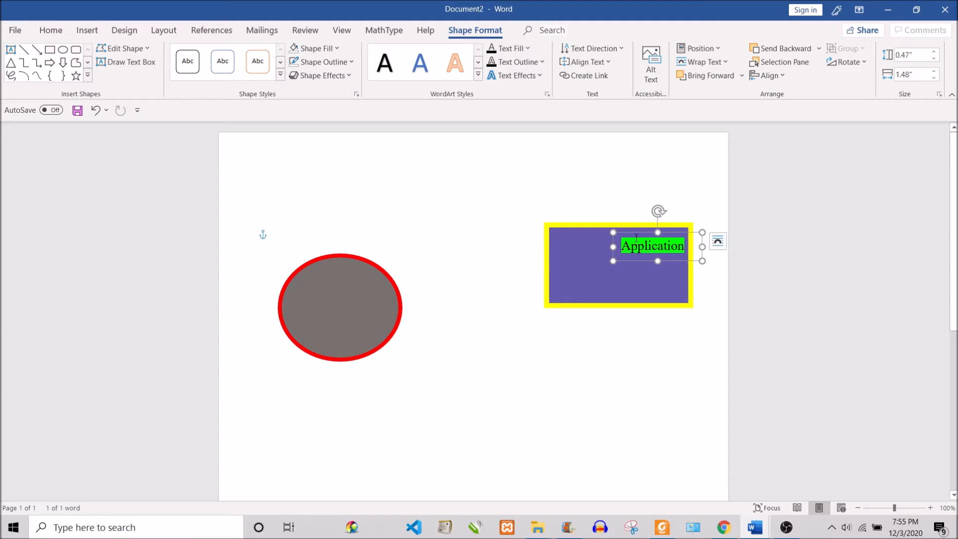
left_click_drag(636, 235, 576, 272)
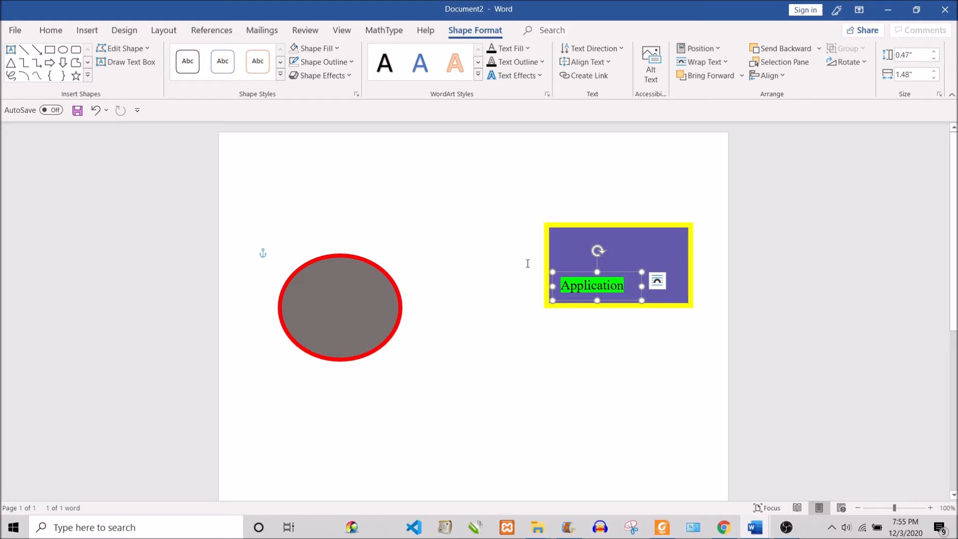
- Draw a line arrow about 0.42" high and 2.47" wide from the rectangle's left edge to the oval's upper-right edge
left_click(89, 30)
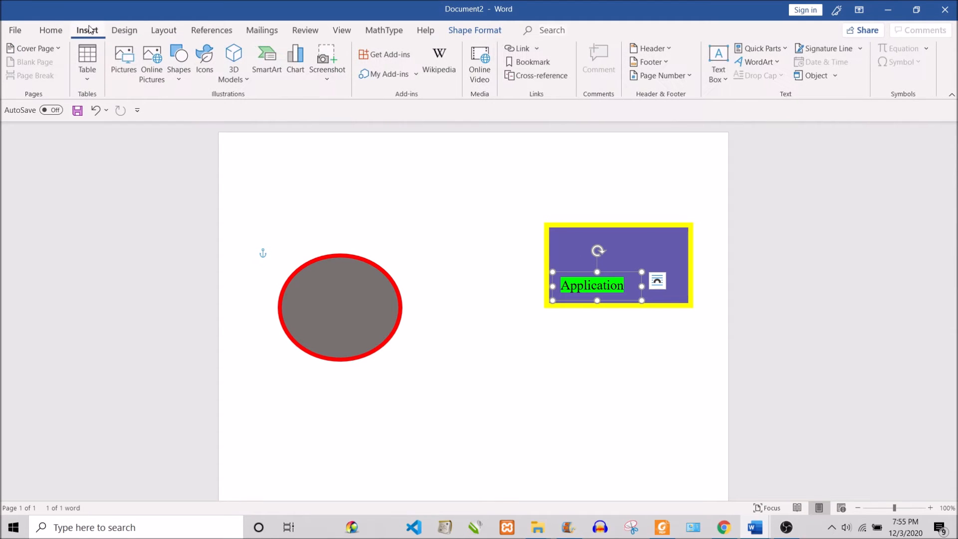
left_click(178, 76)
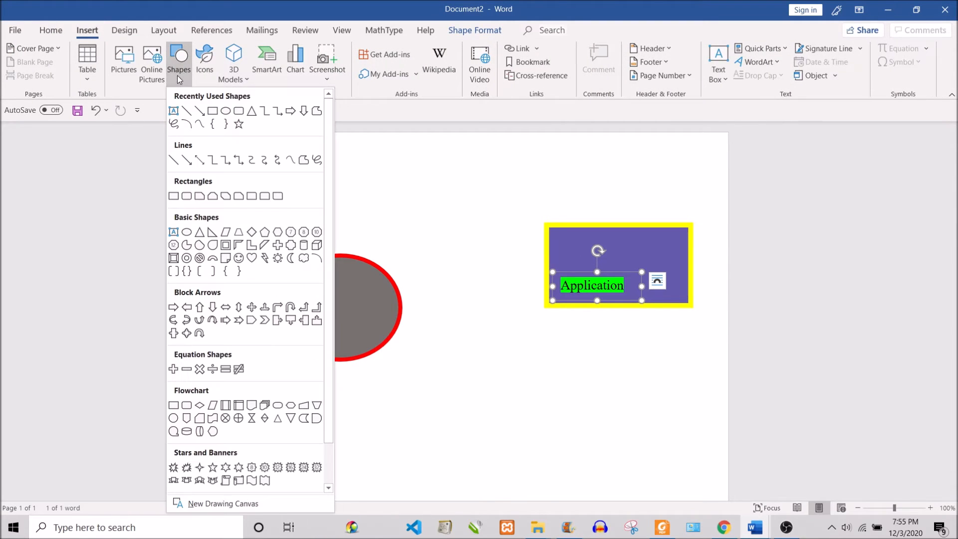
left_click(200, 111)
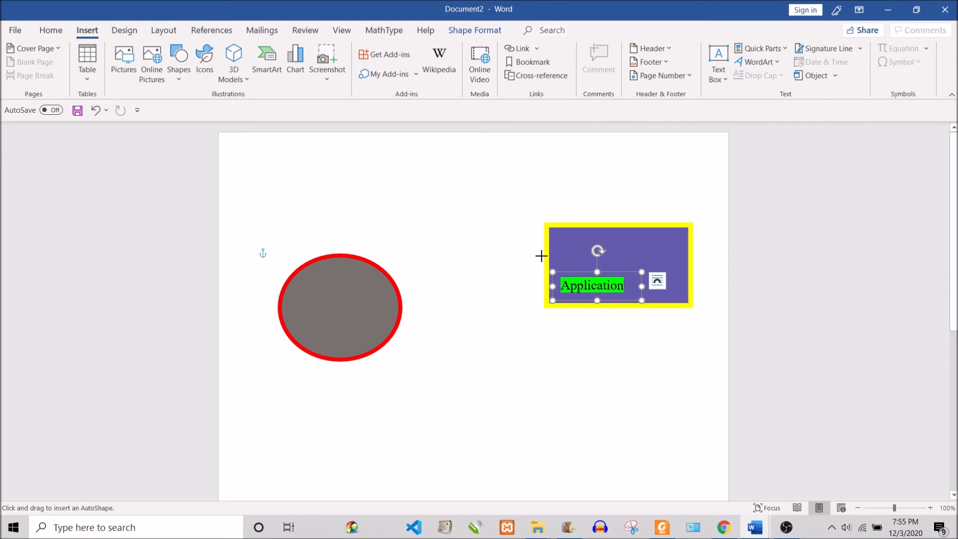
mouse_move(548, 256)
left_mouse_down()
mouse_move(385, 283)
mouse_move(401, 280)
left_mouse_up()
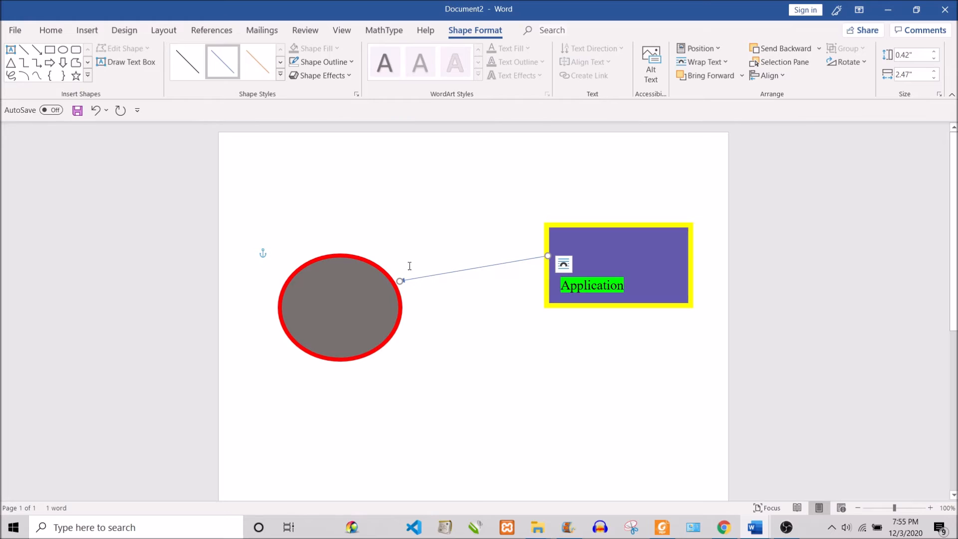
- Try the thin black and thin orange line styles on the arrow between the rectangle and the oval
left_click(176, 69)
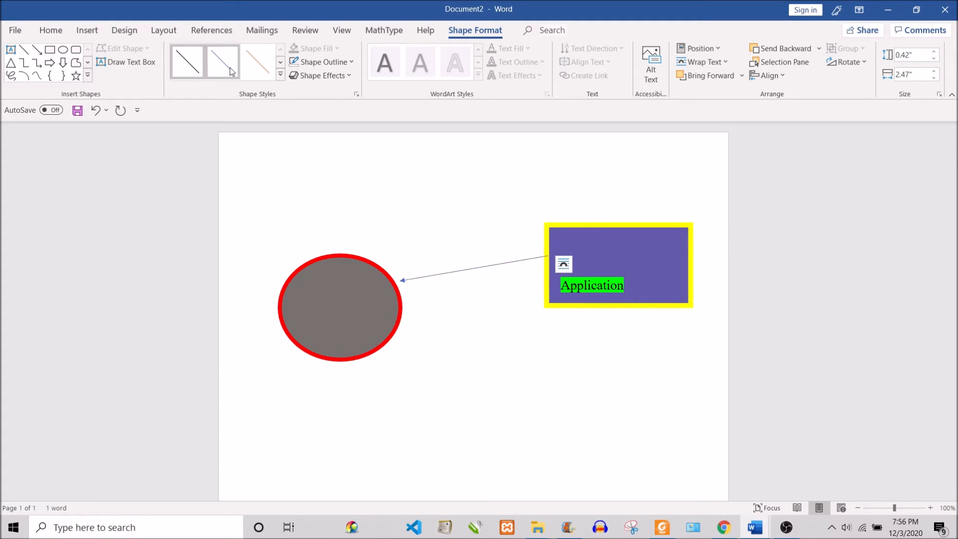
right_click(499, 265)
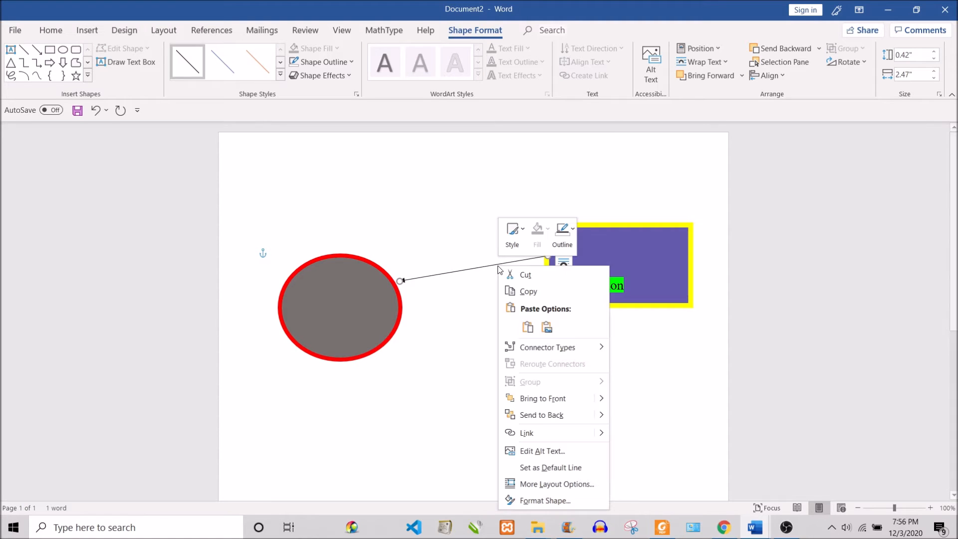
left_click(244, 91)
left_click(255, 62)
- Apply the thickest solid orange theme style to the arrow and extend its head onto the oval's edge, about 0.45" by 2.57"
right_click(538, 259)
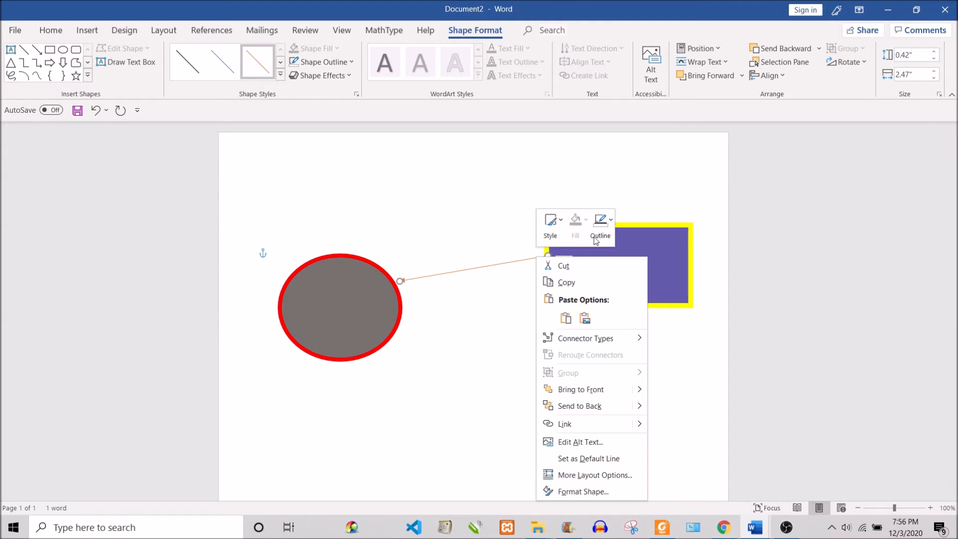
left_click(550, 227)
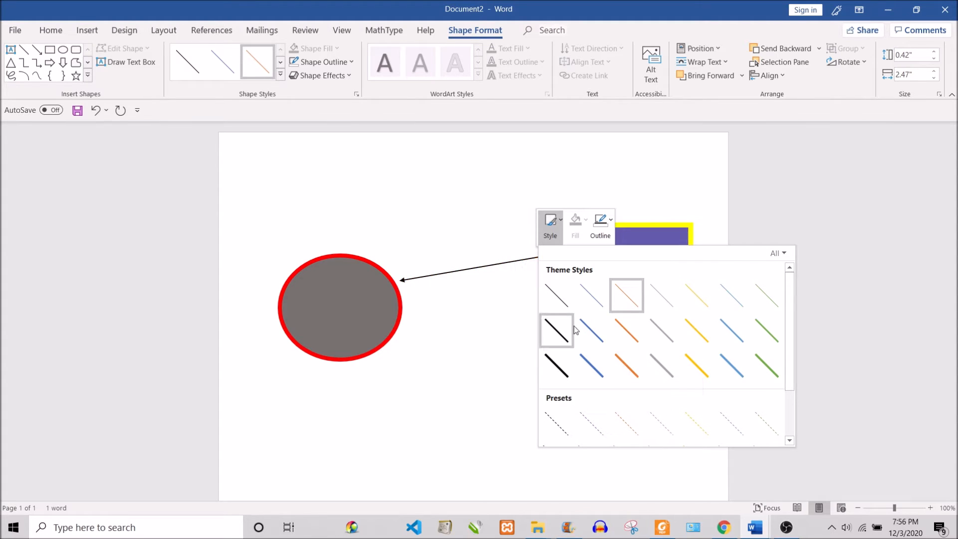
left_click(624, 365)
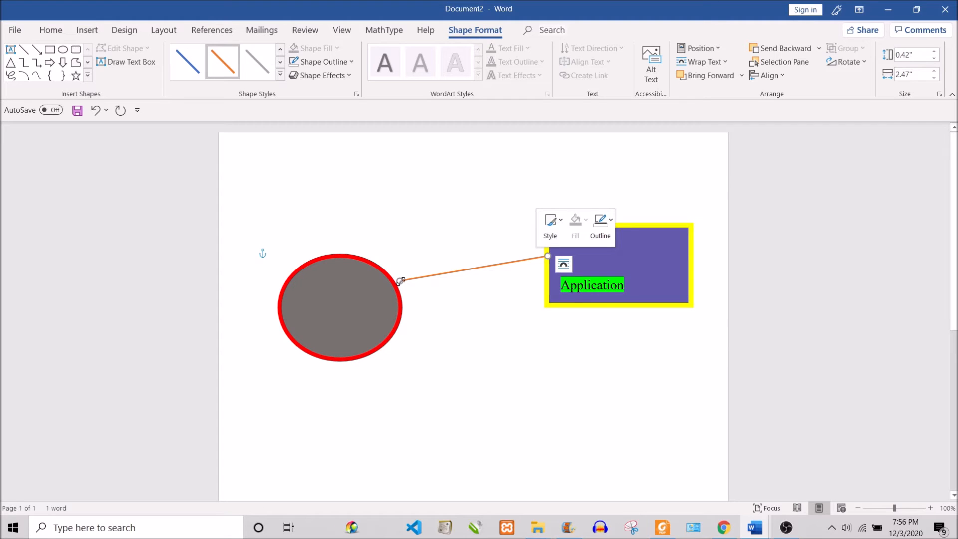
left_click_drag(400, 281, 394, 283)
- Set the orange arrow's outline weight to 6 pt and deselect it
right_click(471, 269)
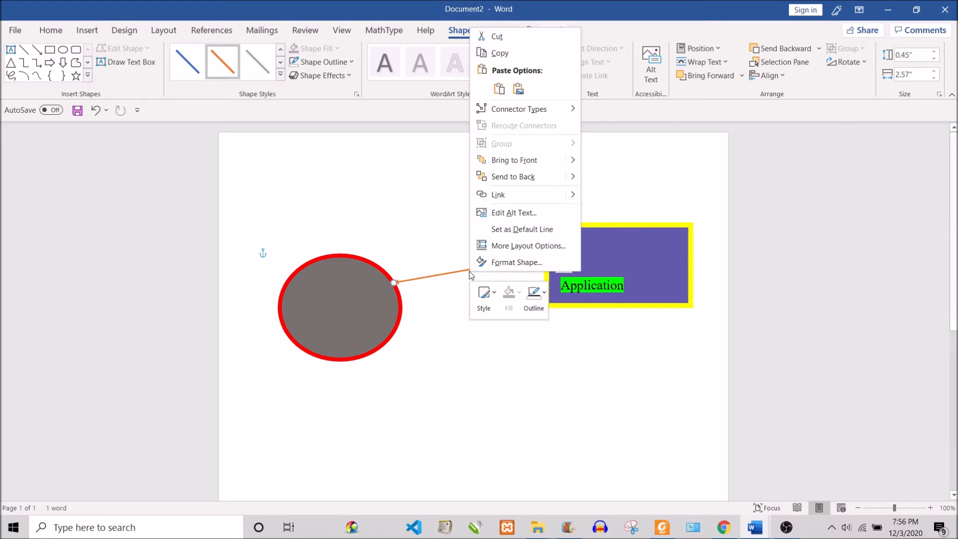
left_click(534, 315)
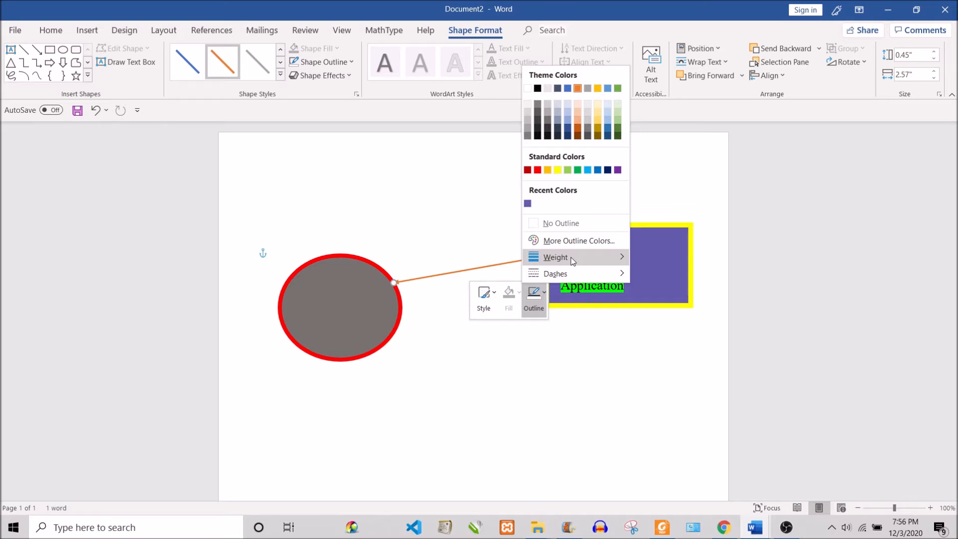
mouse_move(564, 257)
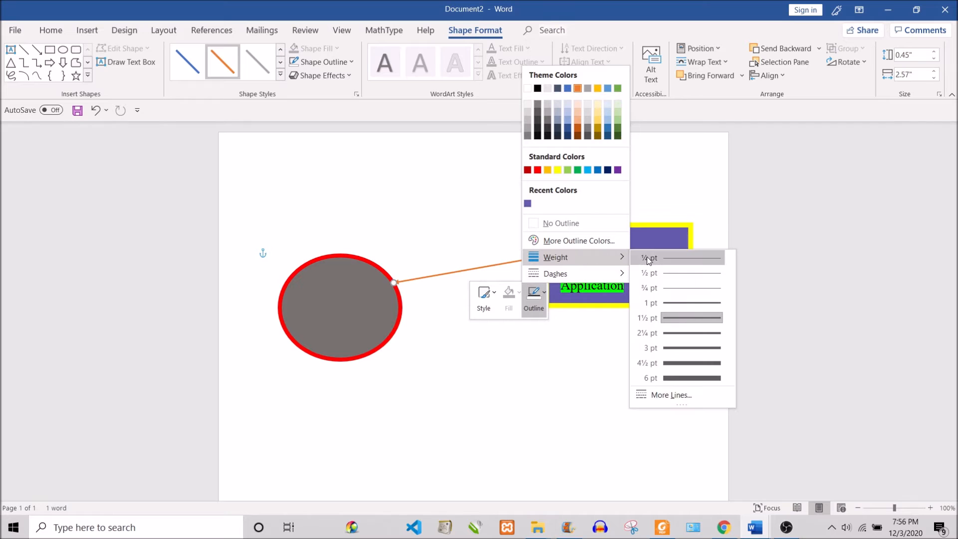
left_click(672, 382)
left_click(528, 422)
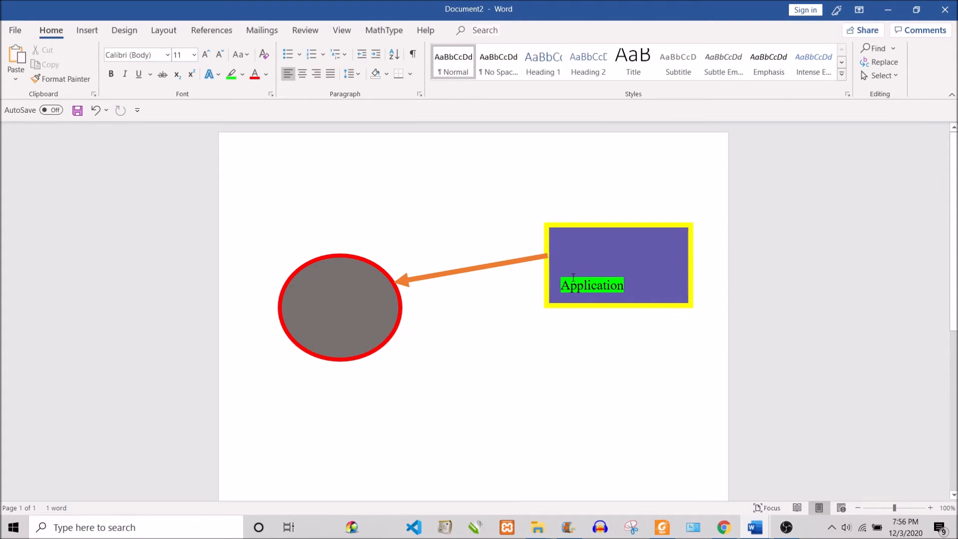
- Move the "Application" text box to the upper-right corner of the purple rectangle and deselect it
left_click(573, 277)
left_click_drag(569, 273, 619, 239)
scroll(621, 242, "down", 2)
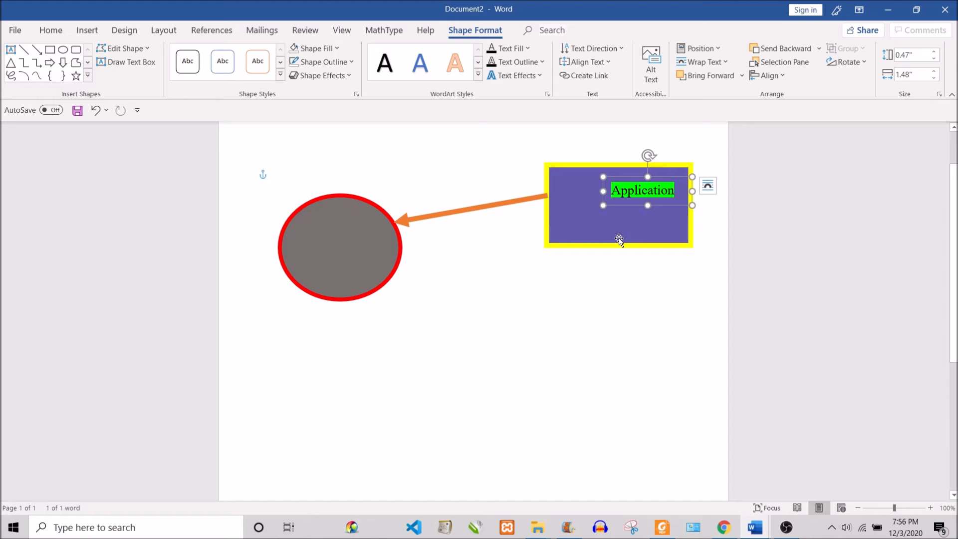
left_click(609, 306)
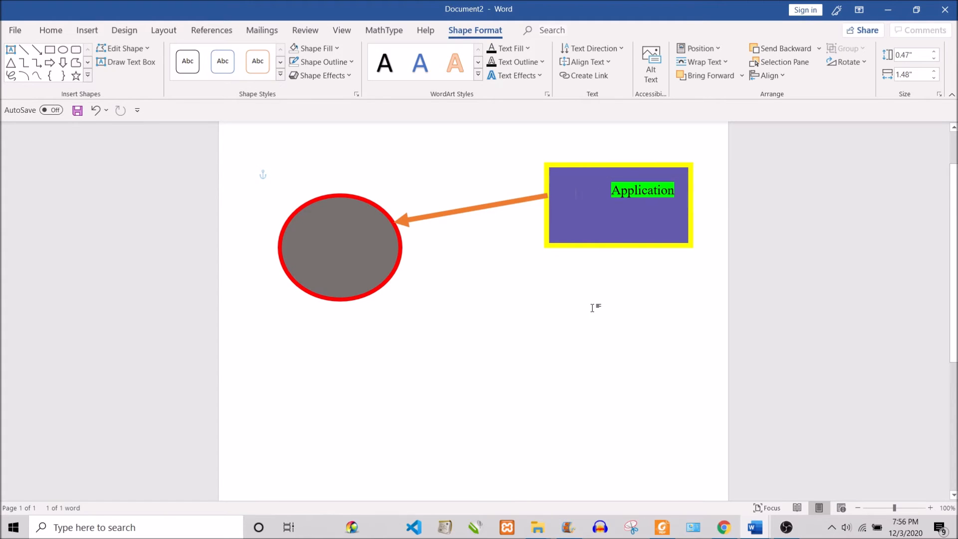
- Draw a text box about 1.08" high and 1.66" wide in the empty area below the purple rectangle
left_click(89, 32)
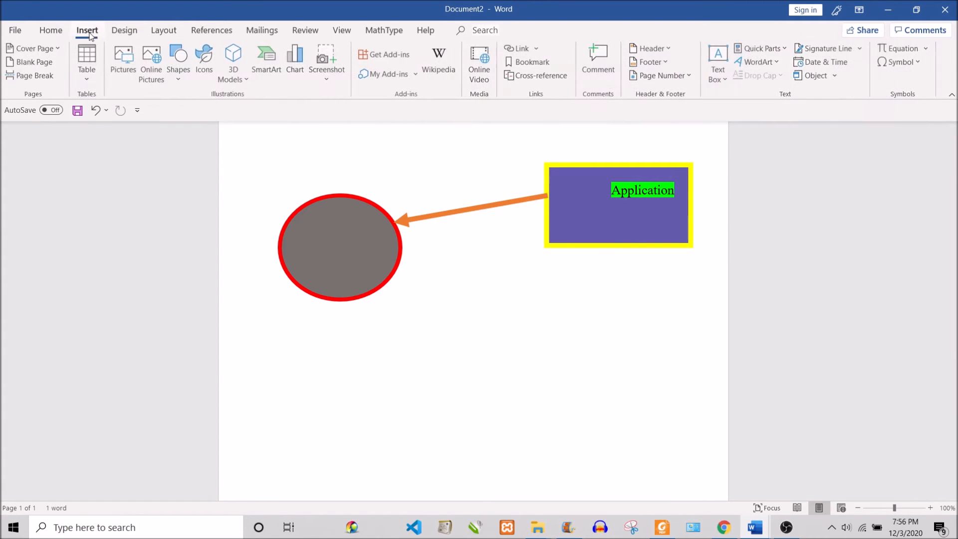
left_click(725, 74)
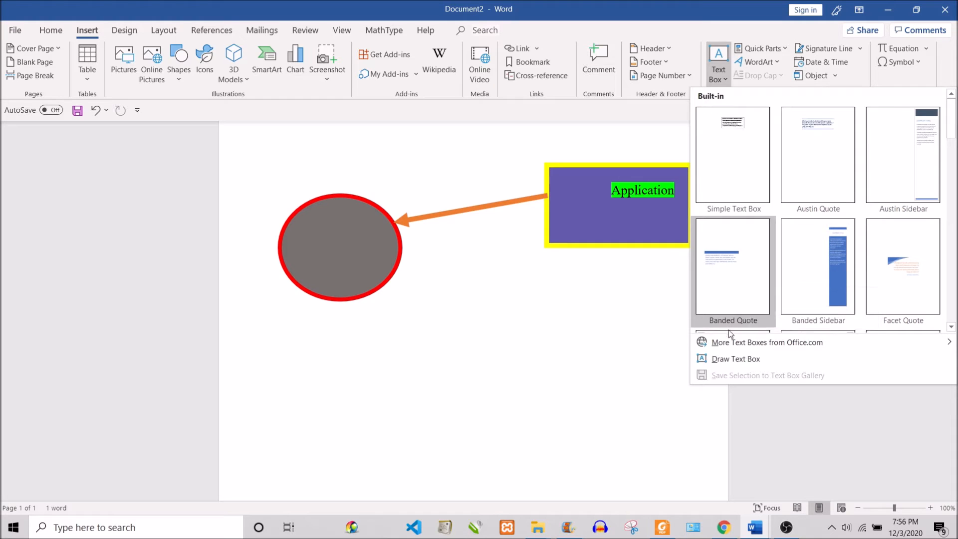
left_click(736, 359)
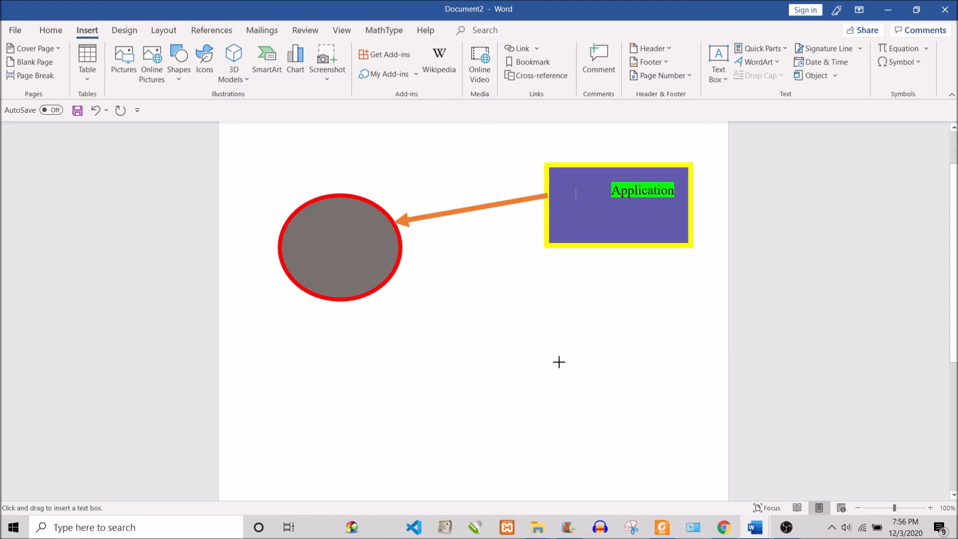
left_click_drag(521, 356, 625, 424)
mouse_move(560, 355)
left_mouse_down()
mouse_move(420, 384)
mouse_move(396, 379)
mouse_move(482, 359)
mouse_move(596, 368)
left_mouse_up()
mouse_move(602, 435)
left_mouse_down()
mouse_move(601, 417)
mouse_move(602, 432)
left_mouse_up()
mouse_move(549, 402)
left_mouse_down()
mouse_move(574, 395)
mouse_move(556, 400)
left_mouse_up()
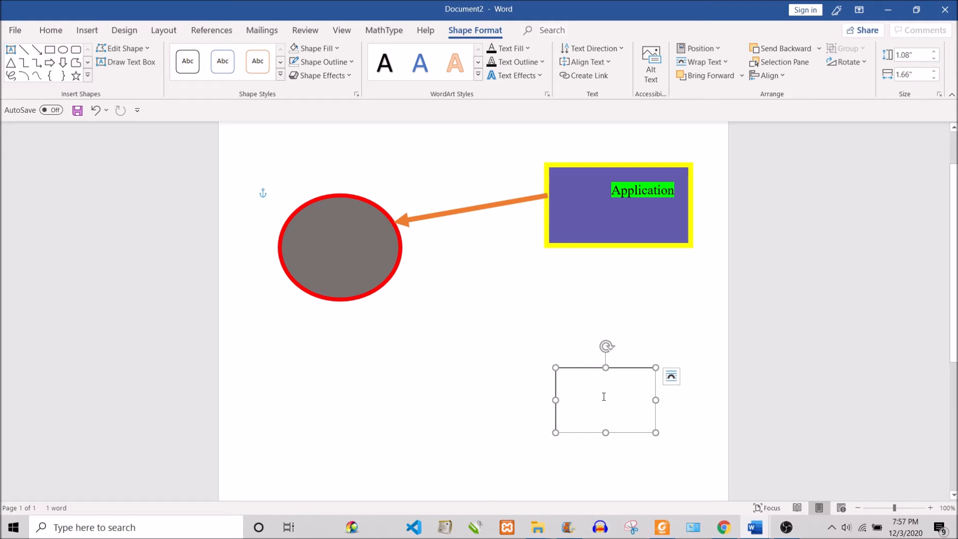
- Enter "Admin" in the new text box and highlight the word in yellow
left_click(604, 396)
left_click_drag(603, 381, 547, 388)
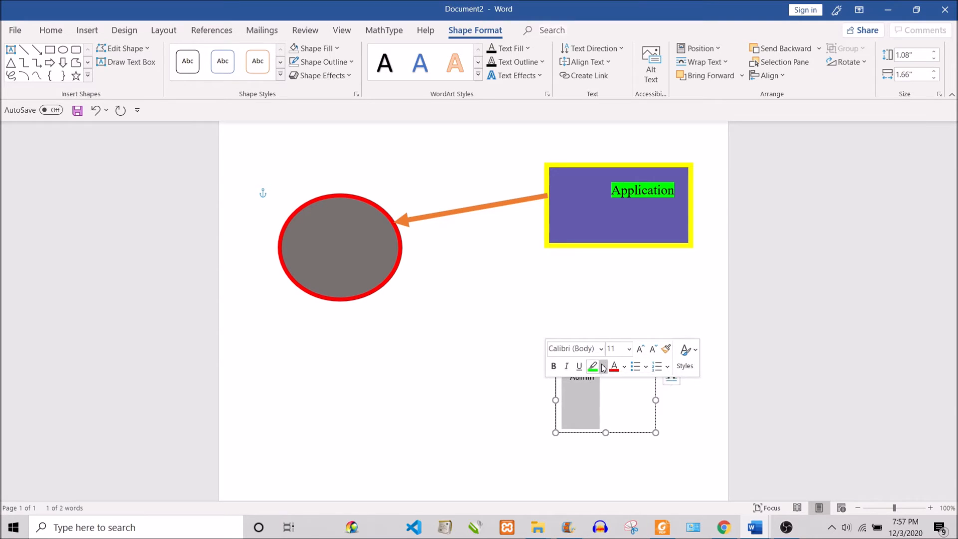
left_click(601, 365)
left_click(601, 379)
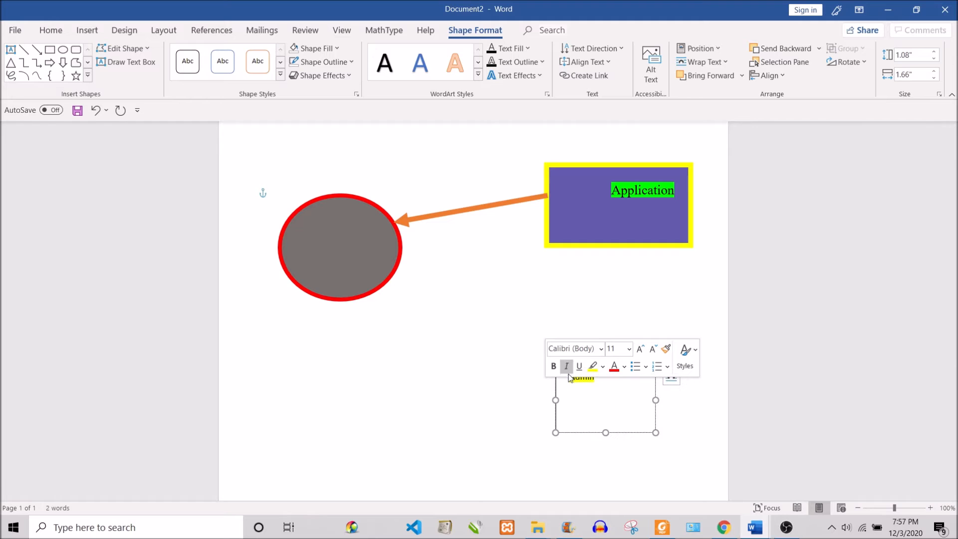
- Try to set the word "Admin" in Times New Roman, and enlarge it to size 24
left_click(602, 349)
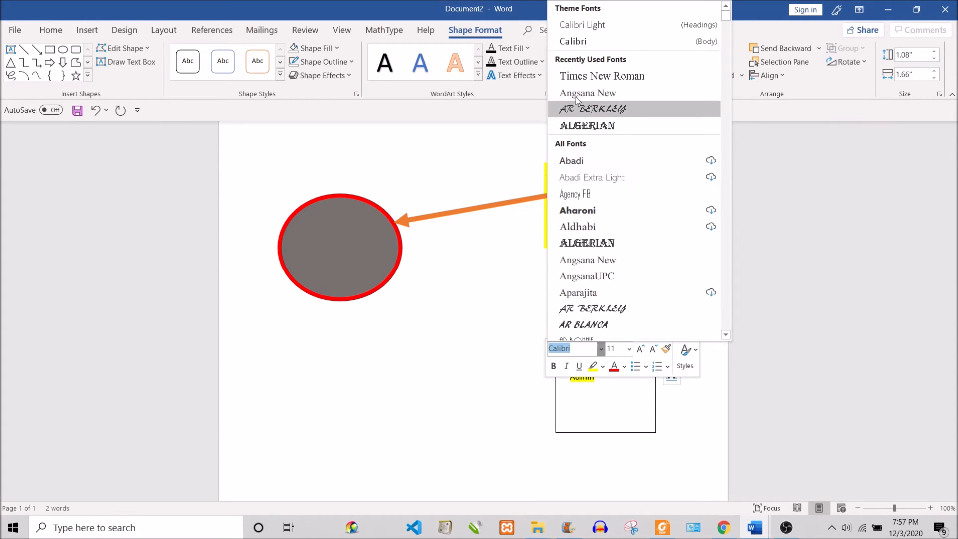
left_click(577, 75)
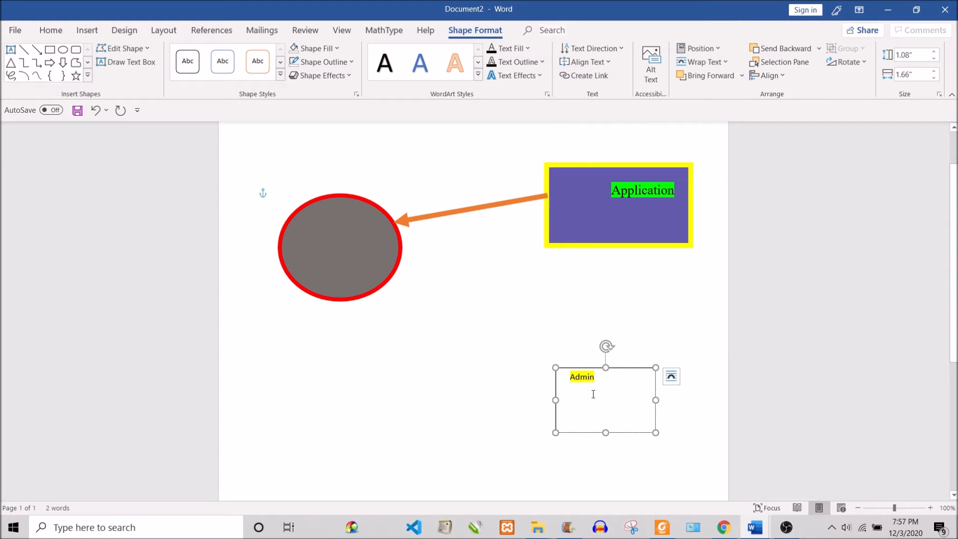
triple_click(573, 382)
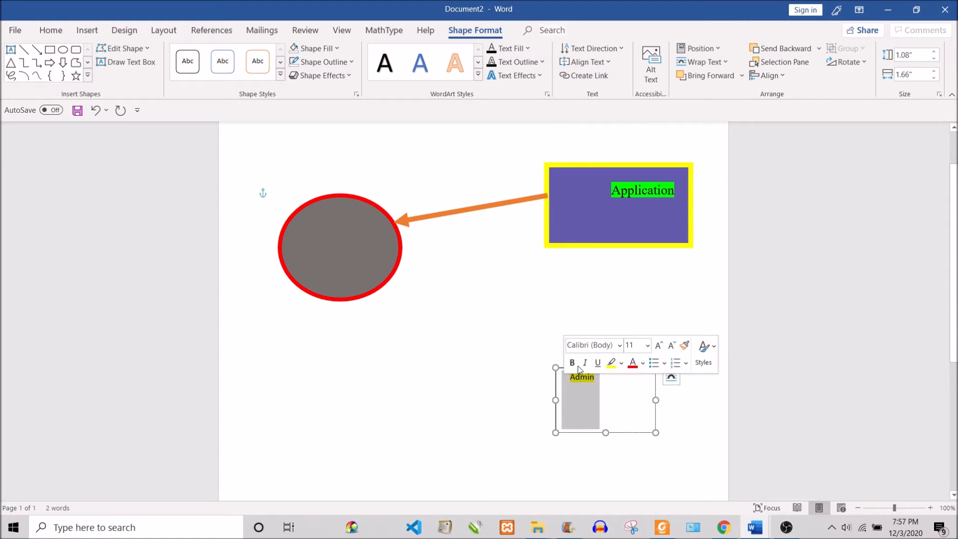
left_click(648, 347)
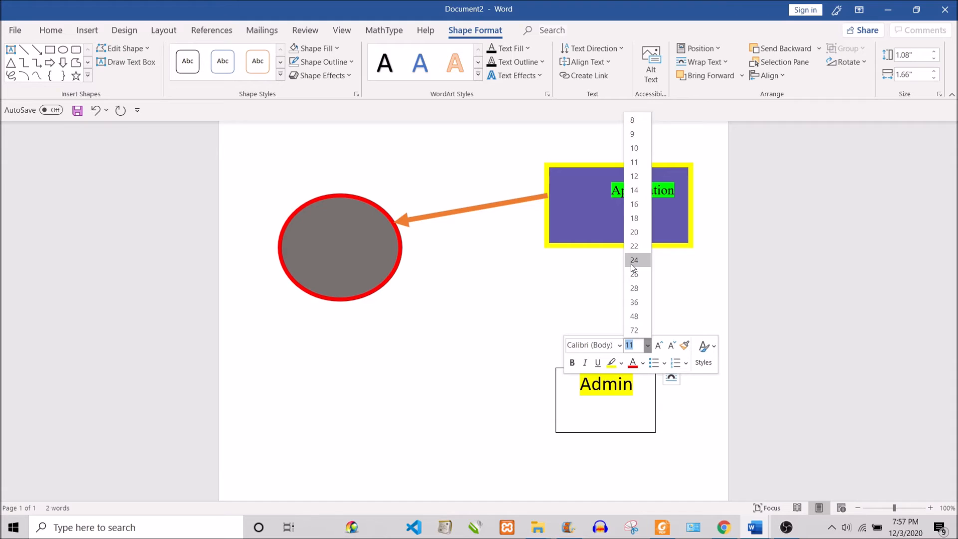
left_click(633, 260)
left_click(610, 411)
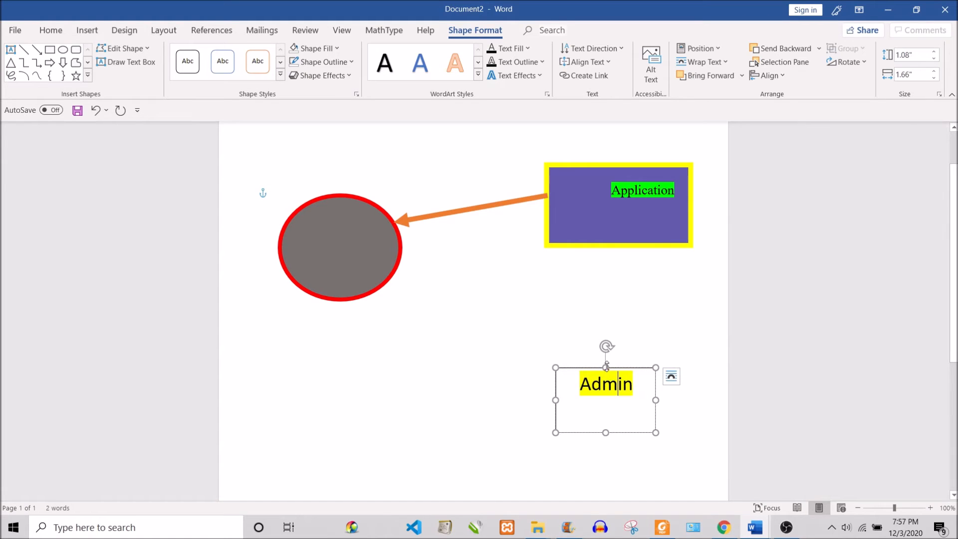
- Fill the "Admin" text box with red and shift the box slightly left and down on the page
right_click(590, 367)
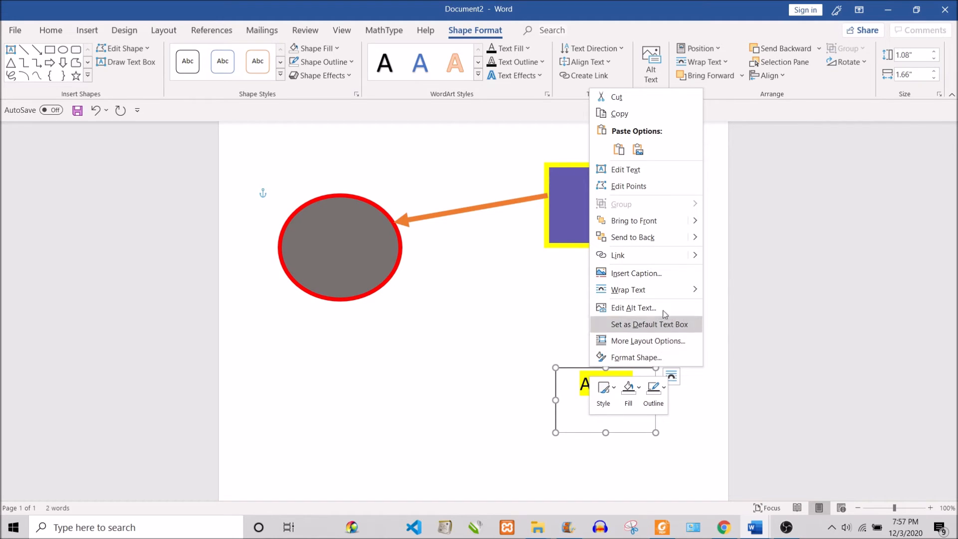
left_click(637, 395)
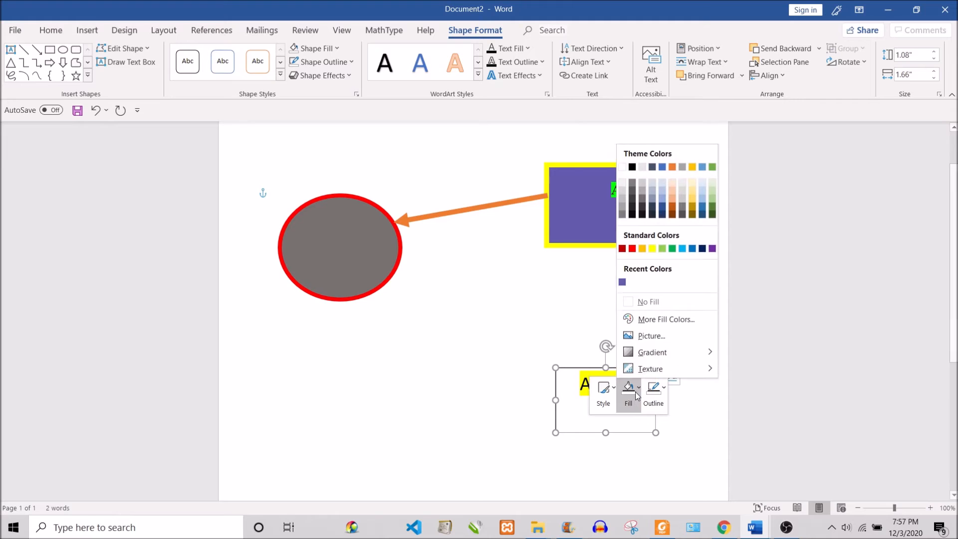
left_click(632, 249)
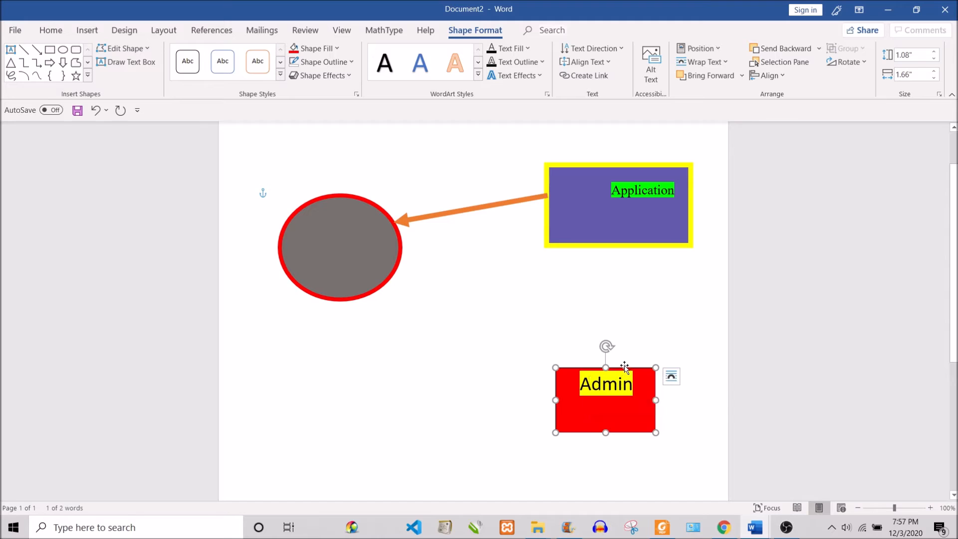
mouse_move(627, 372)
left_mouse_down()
mouse_move(334, 376)
mouse_move(573, 379)
mouse_move(610, 370)
left_mouse_up()
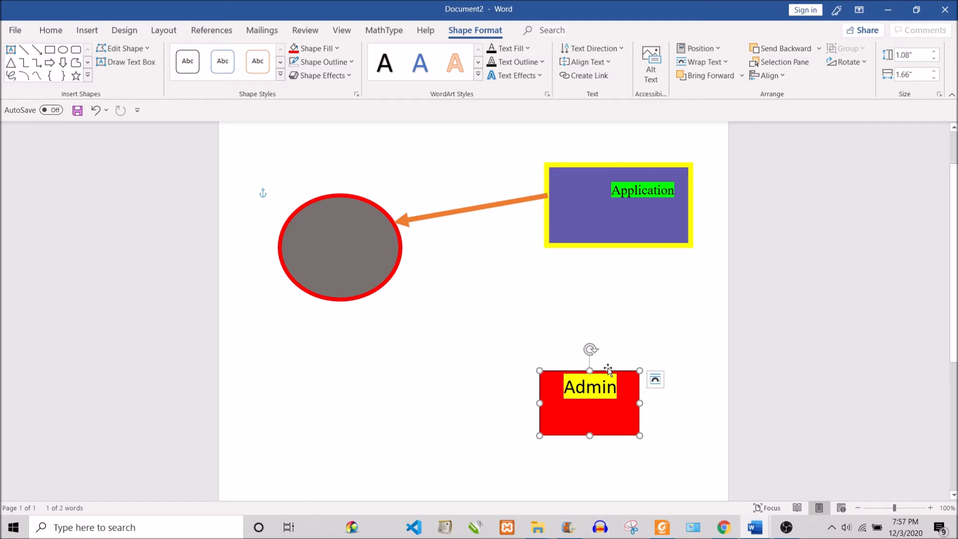
- Color the outline of the "Admin" text box light blue
right_click(608, 369)
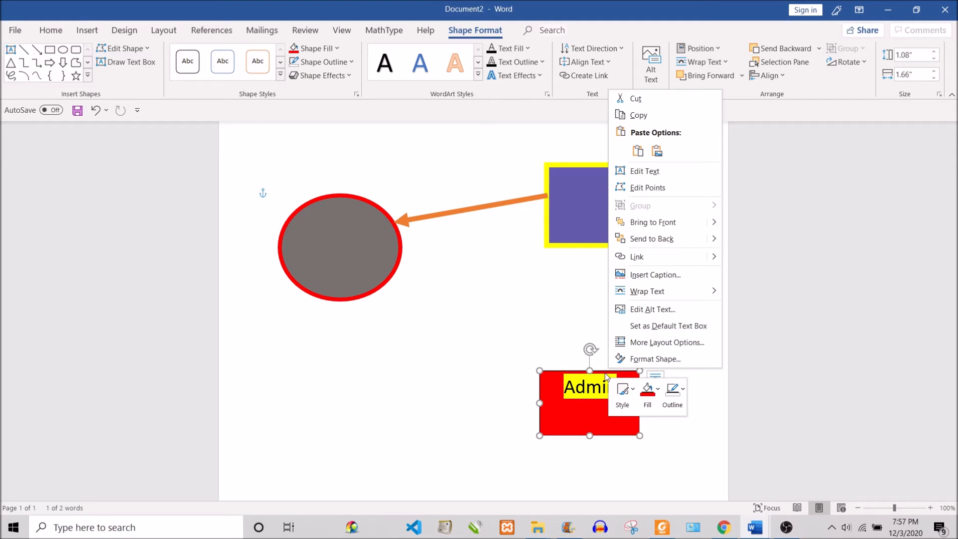
left_click(672, 392)
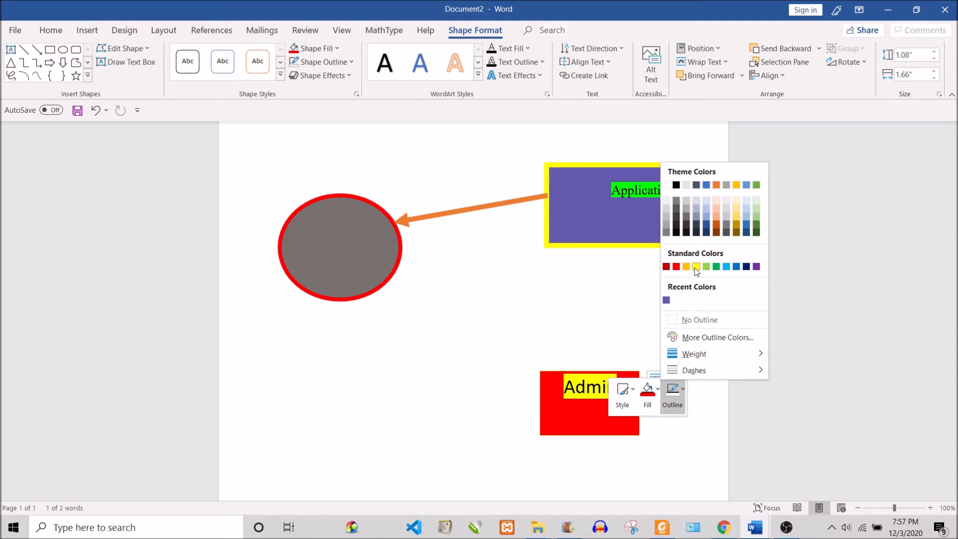
left_click(726, 267)
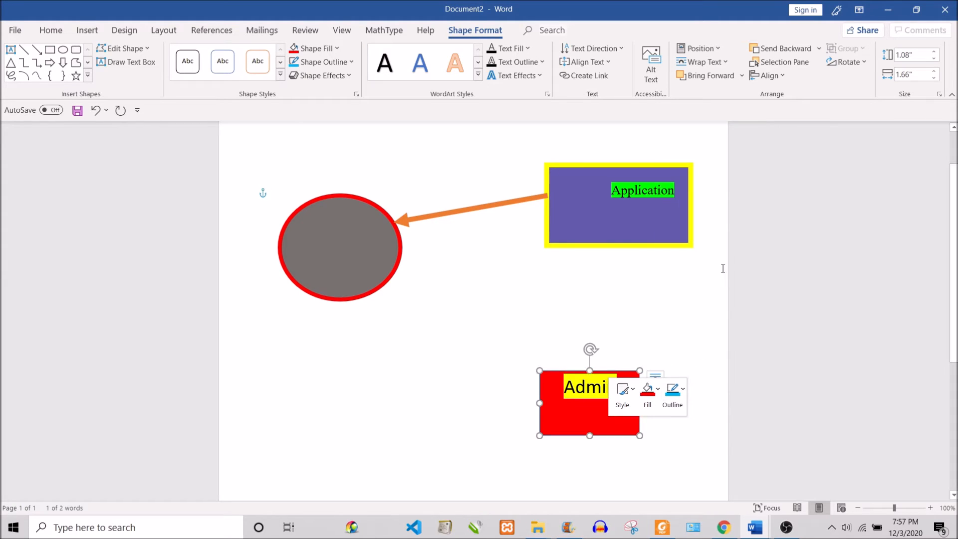
- Set the outline weight of the "Admin" text box to 6 pt
left_click(673, 392)
mouse_move(696, 355)
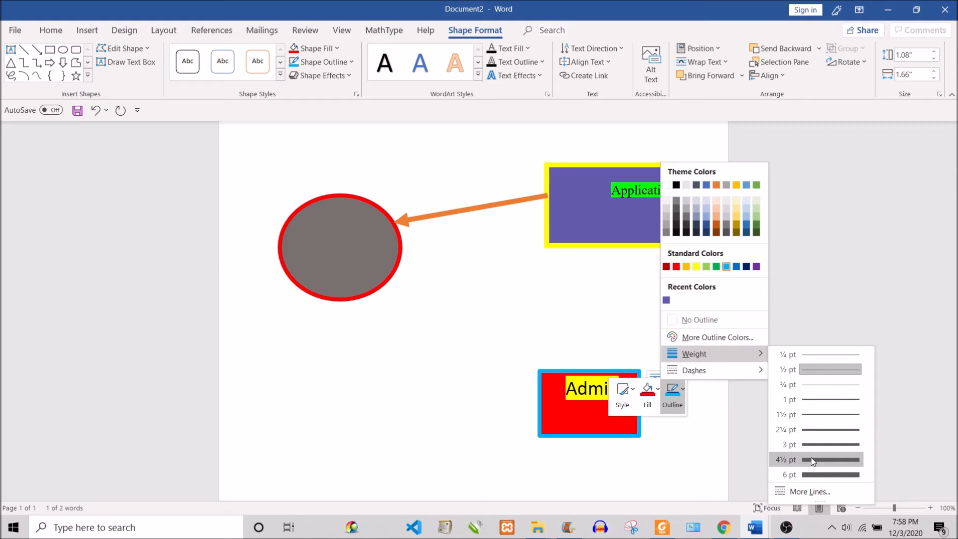
left_click(814, 476)
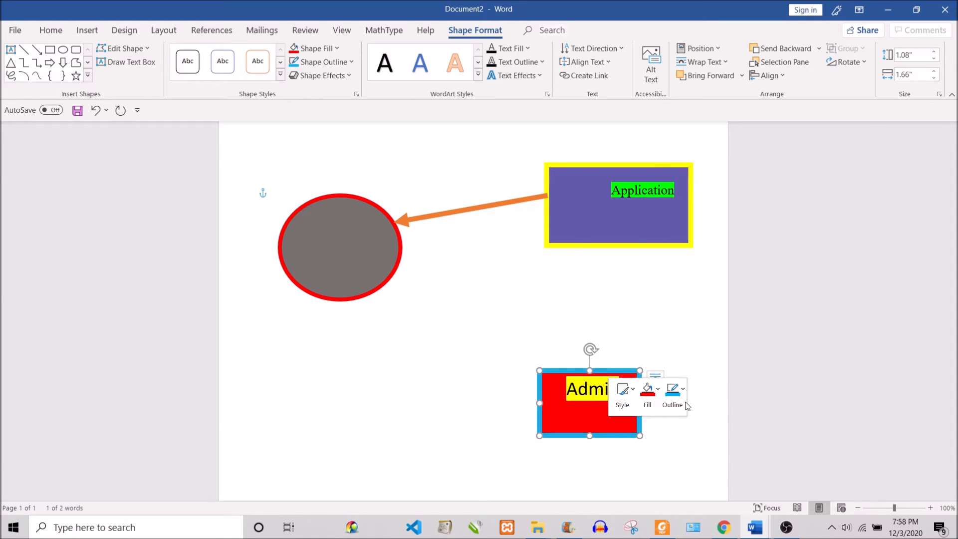
- Reduce the outline weight of the "Admin" text box to 3 pt
left_click(674, 392)
mouse_move(691, 370)
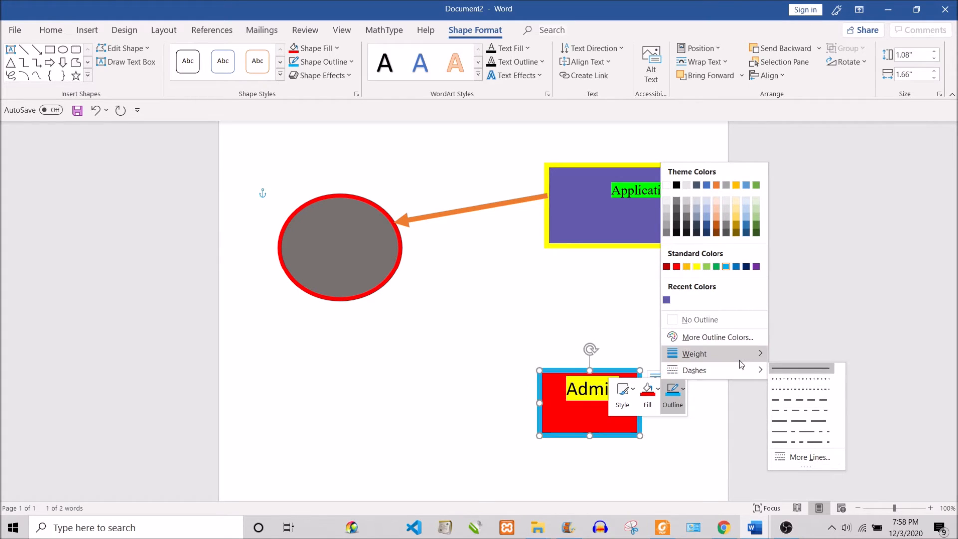
mouse_move(748, 354)
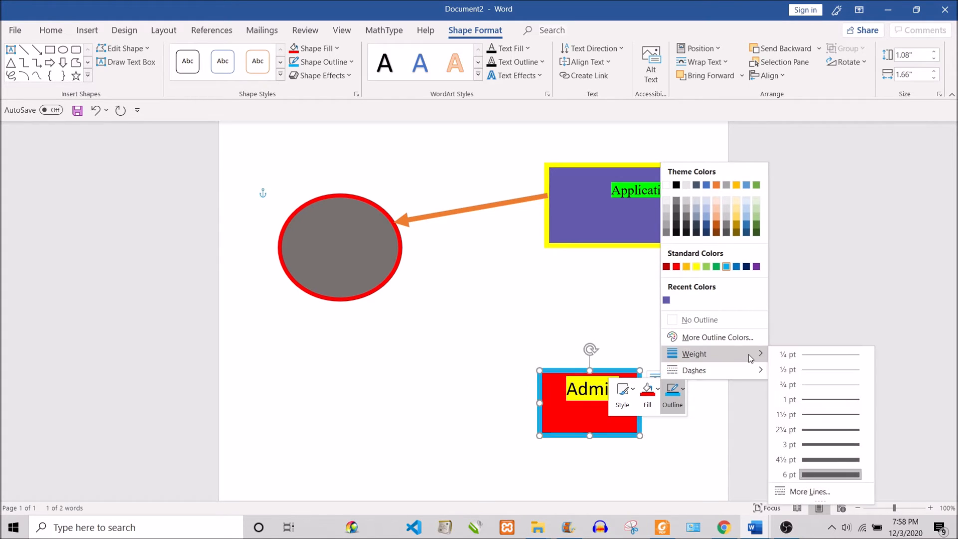
left_click(813, 444)
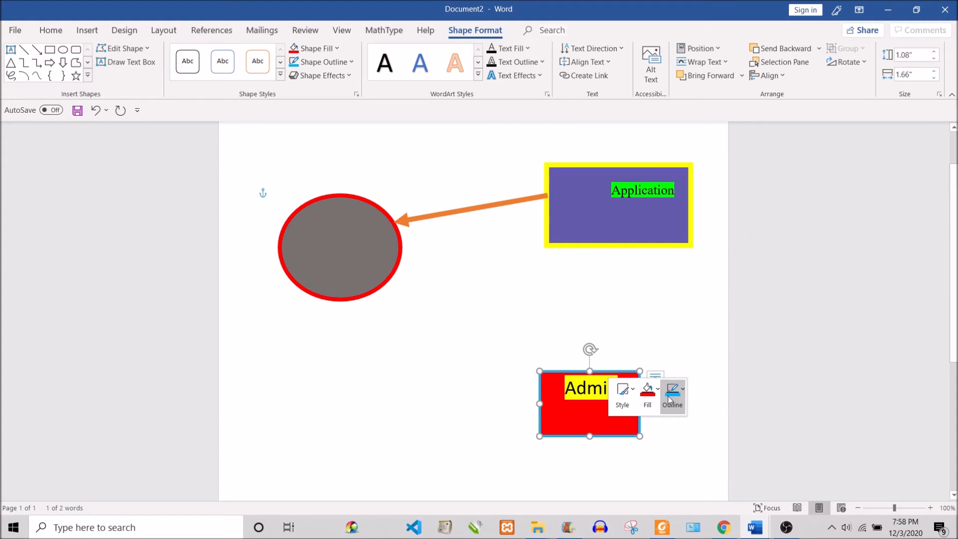
- Give the "Admin" text box a dotted outline and move the box slightly right and up on the page
right_click(631, 370)
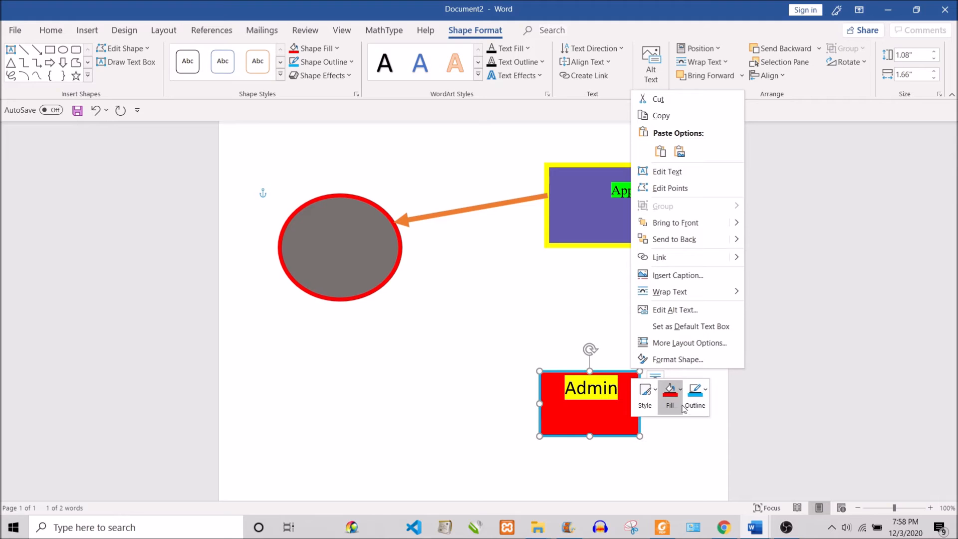
left_click(699, 406)
mouse_move(743, 369)
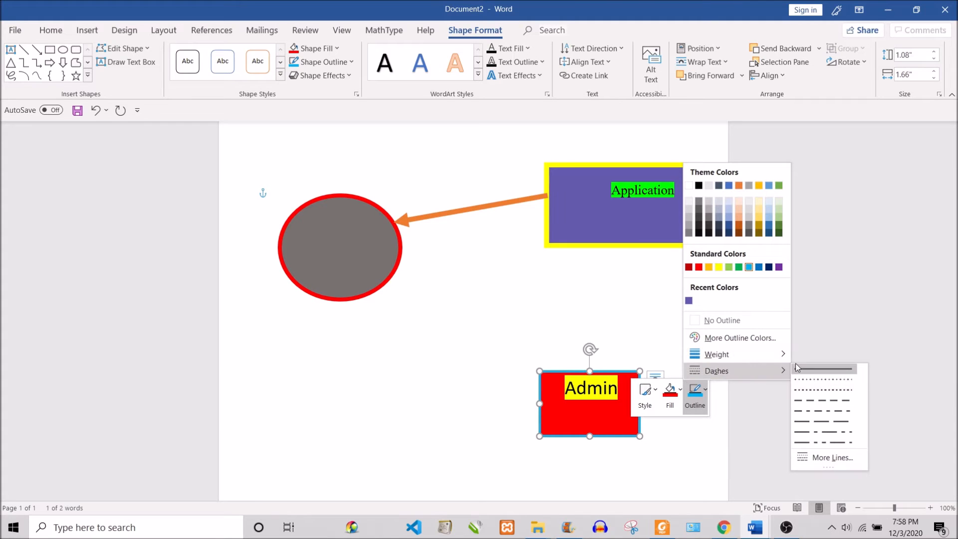
left_click(809, 383)
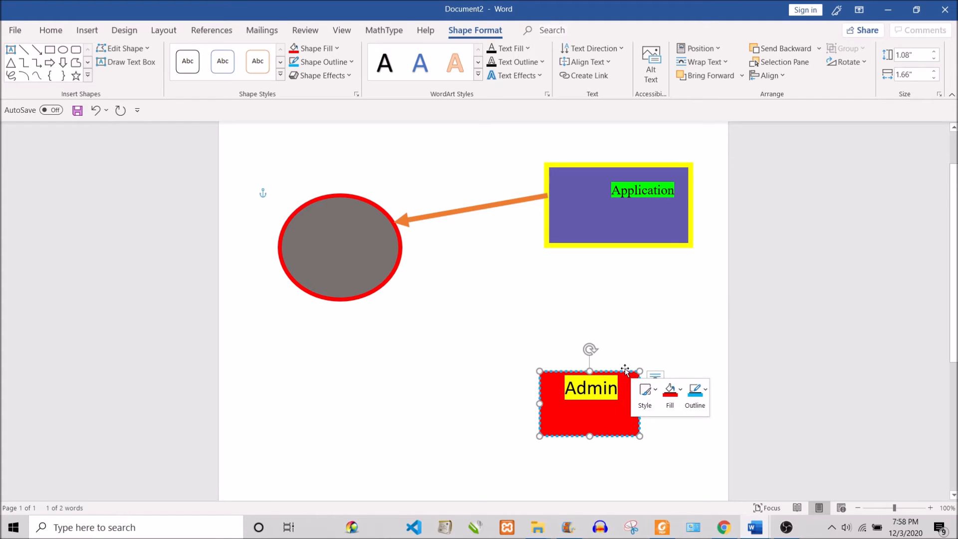
left_click(544, 332)
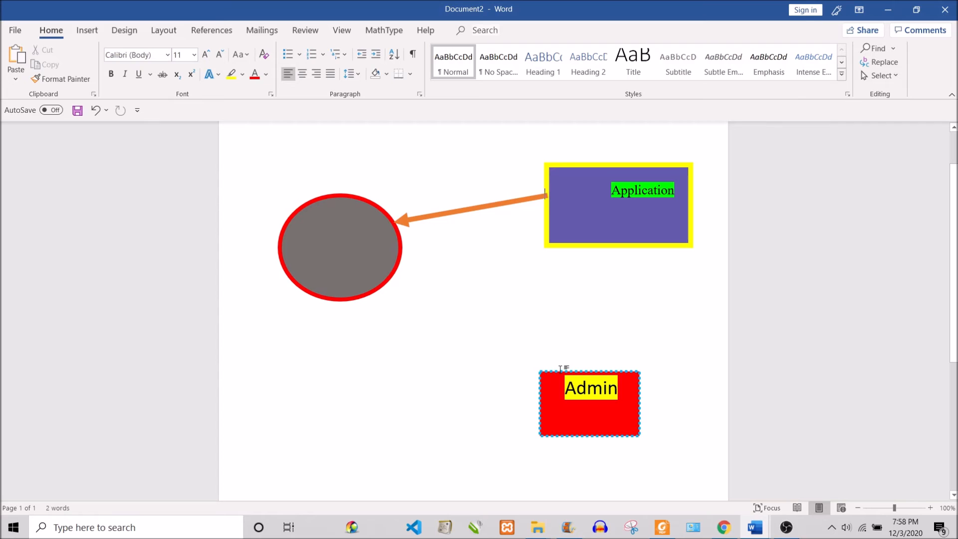
left_click(560, 370)
left_click_drag(560, 370, 598, 352)
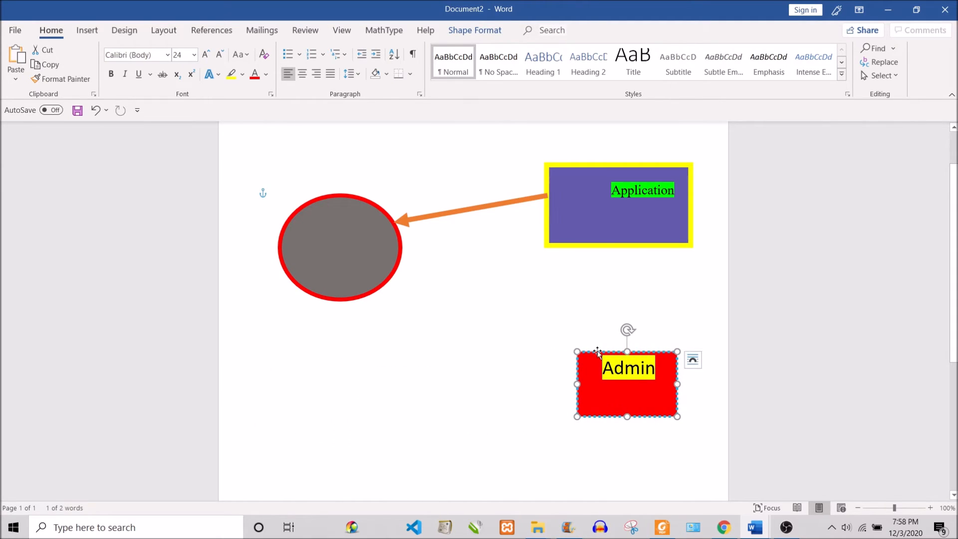
- Duplicate the "Admin" text box and place the copy below the gray circle
right_click(598, 351)
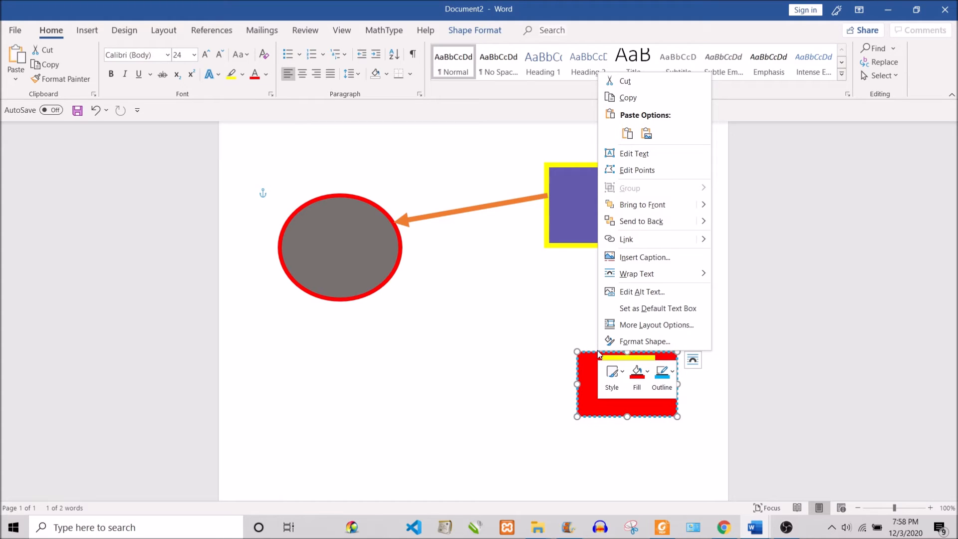
left_click(639, 138)
right_click(598, 351)
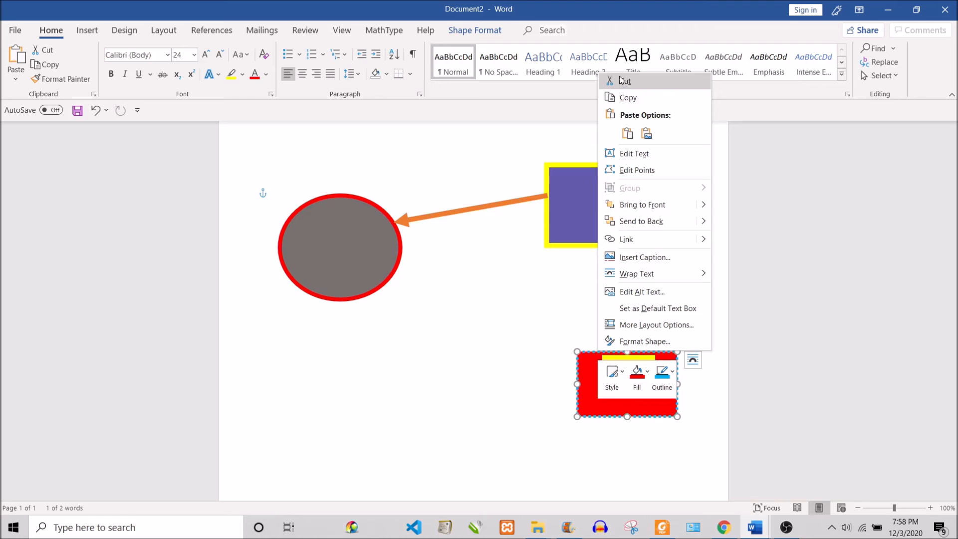
left_click(637, 97)
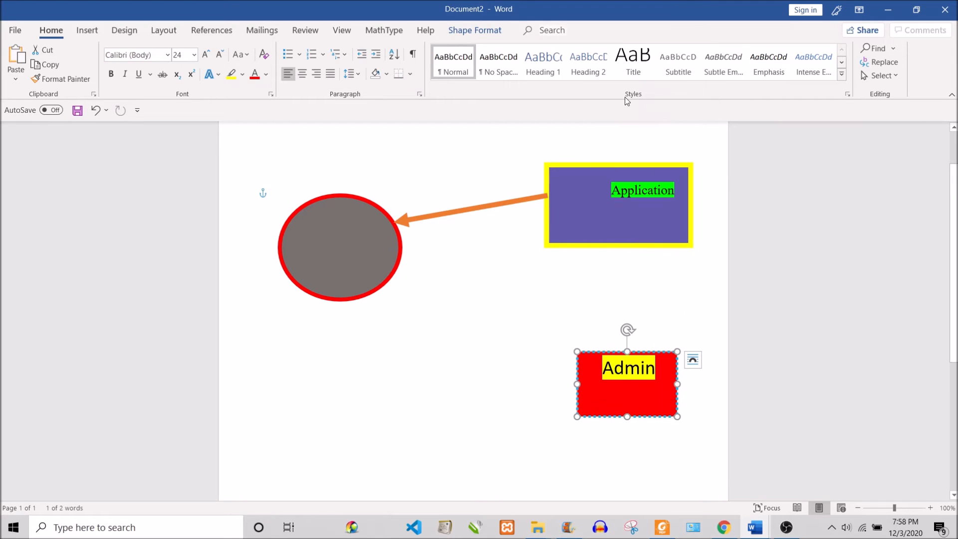
left_click(332, 405)
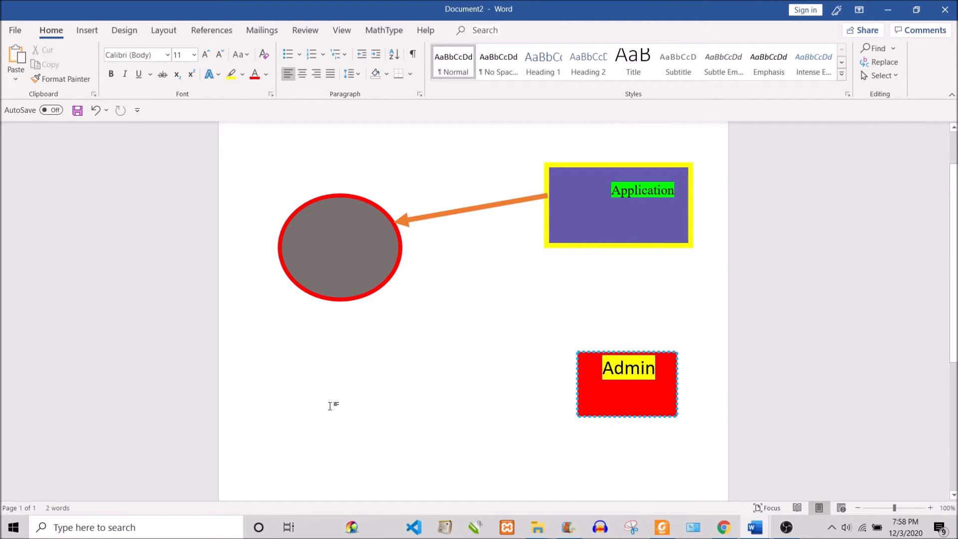
key("ctrl+v")
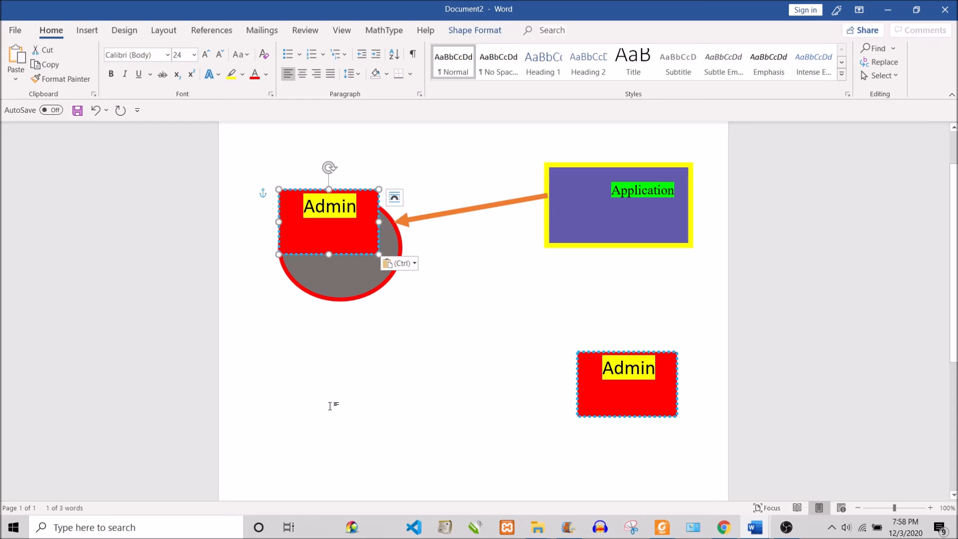
left_click_drag(315, 189, 340, 366)
- Replace the text in the copied box below the circle with "student"
left_click(380, 385)
key("BackSpace")
key("BackSpace")
key("BackSpace")
key("BackSpace")
key("BackSpace")
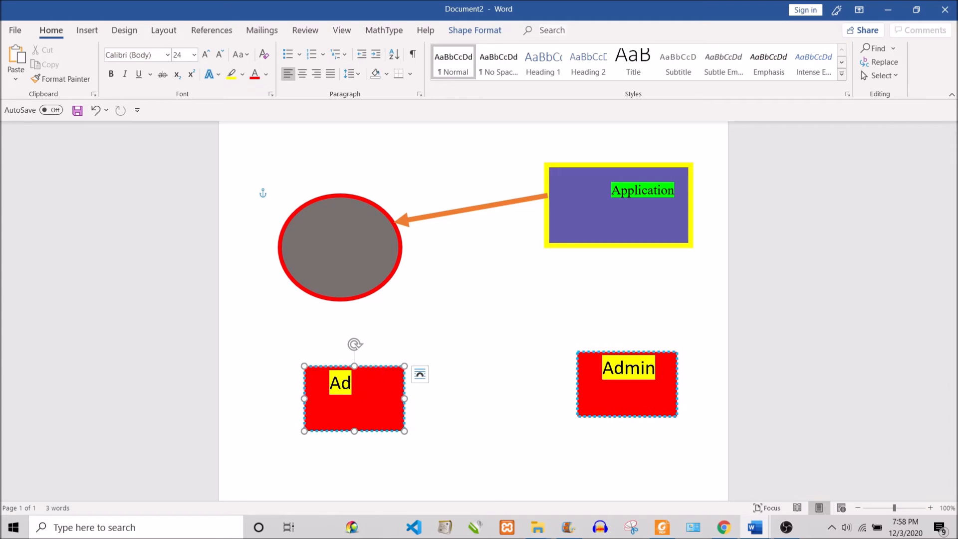
type("A")
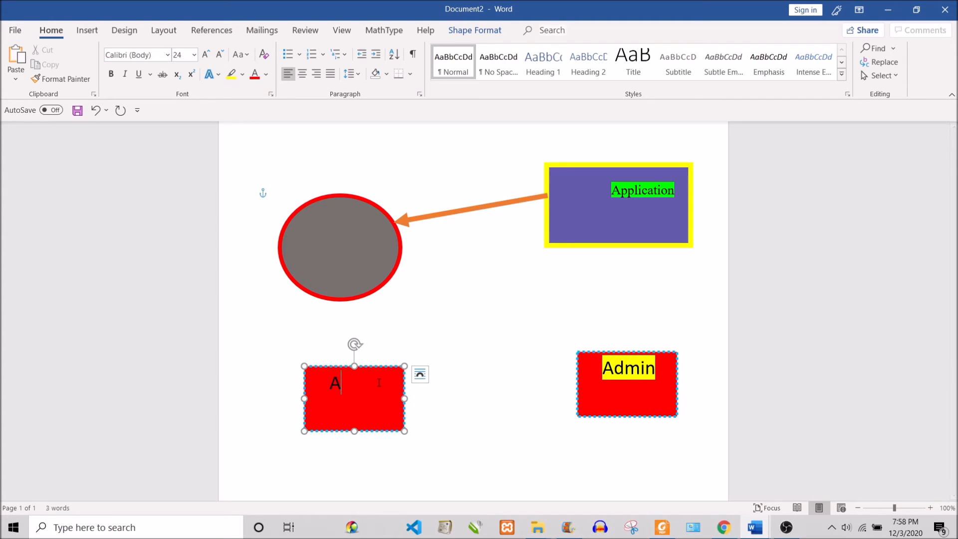
key("BackSpace")
type("student")
- Highlight the whole word "student" in bright green
left_click_drag(394, 394, 323, 394)
left_click(371, 372)
left_click(381, 373)
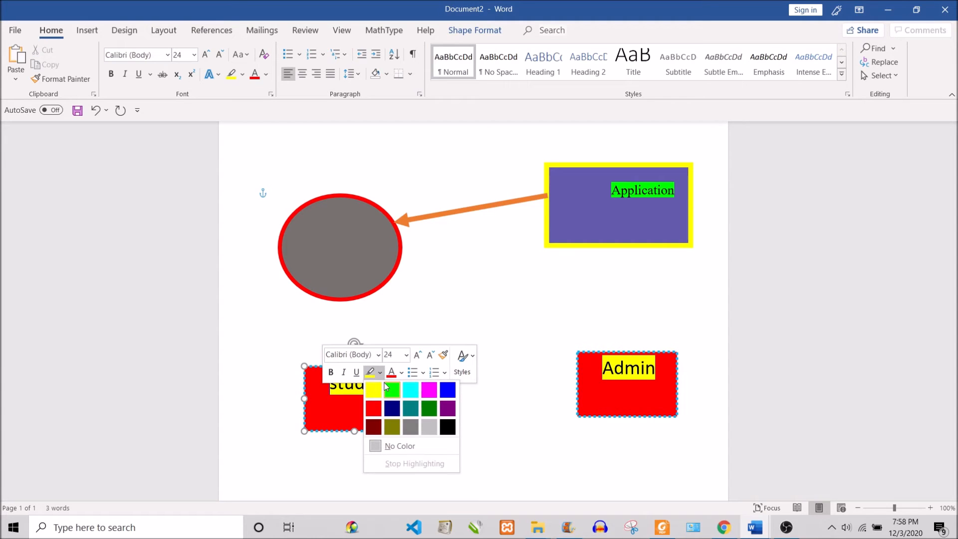
left_click(391, 385)
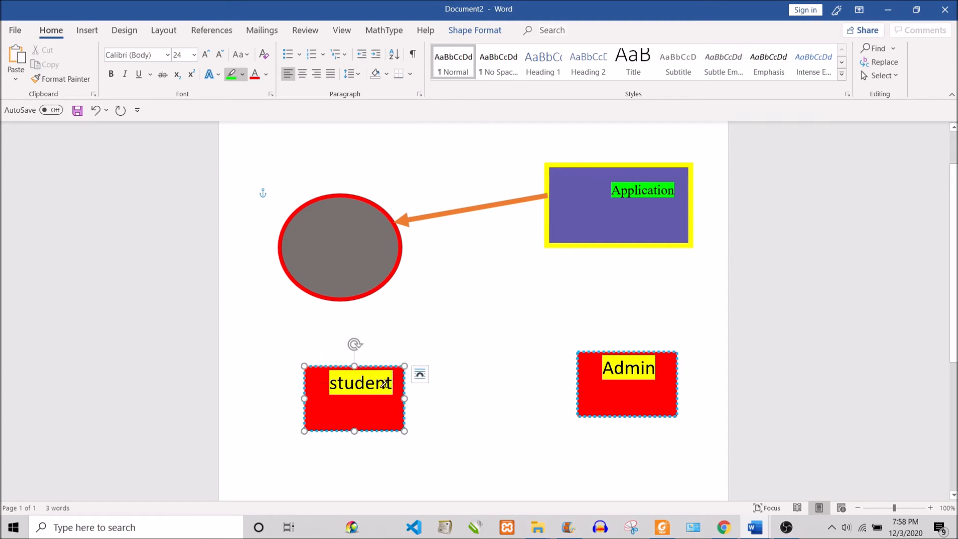
left_click_drag(394, 378, 322, 385)
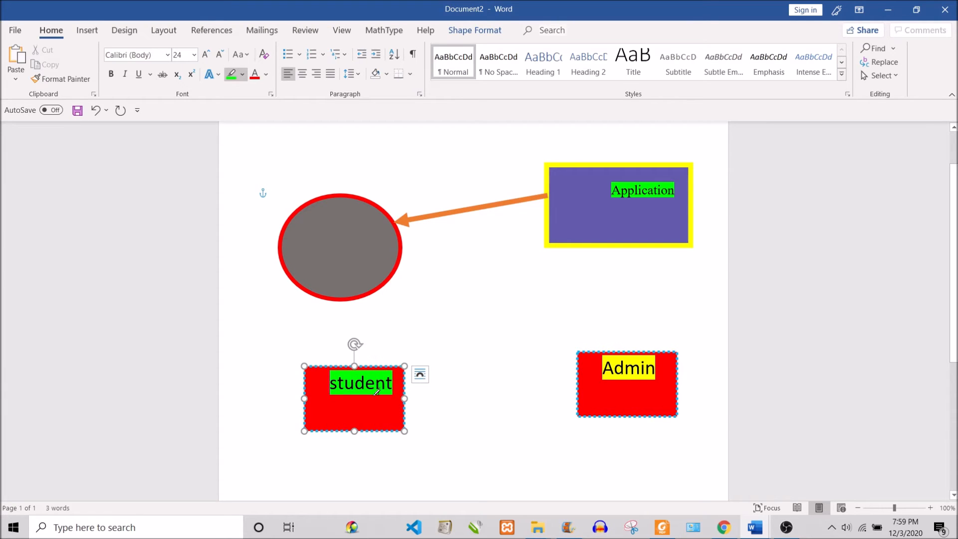
left_click_drag(365, 380, 344, 381)
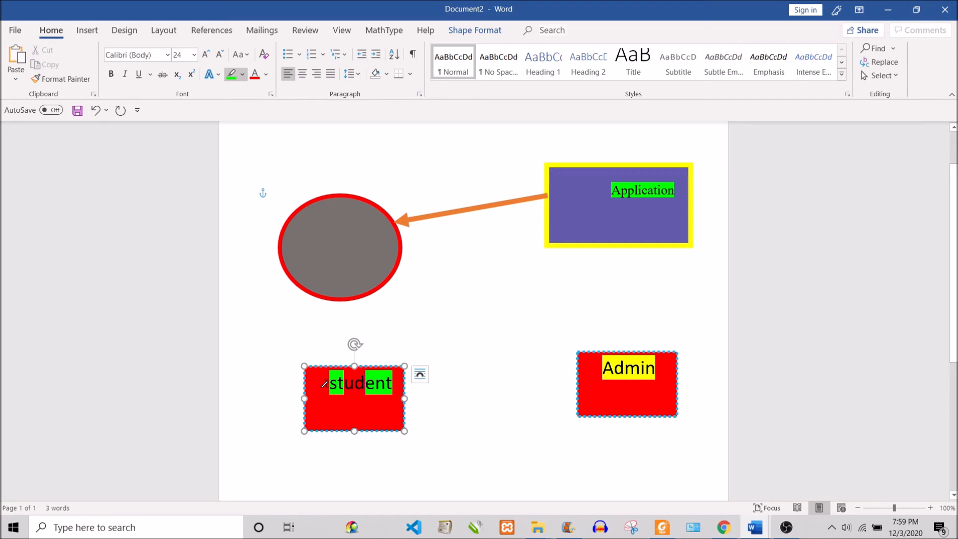
left_click_drag(327, 382, 392, 382)
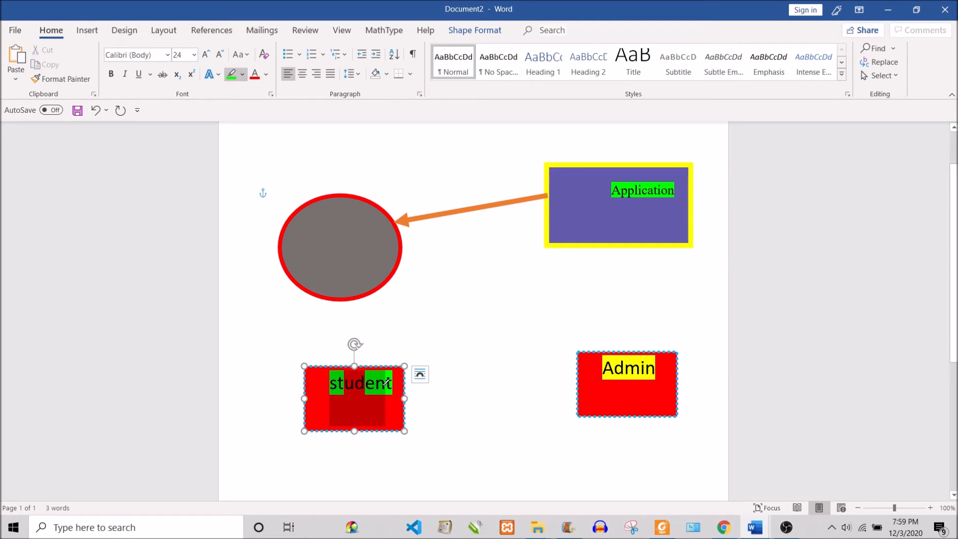
left_click(394, 367)
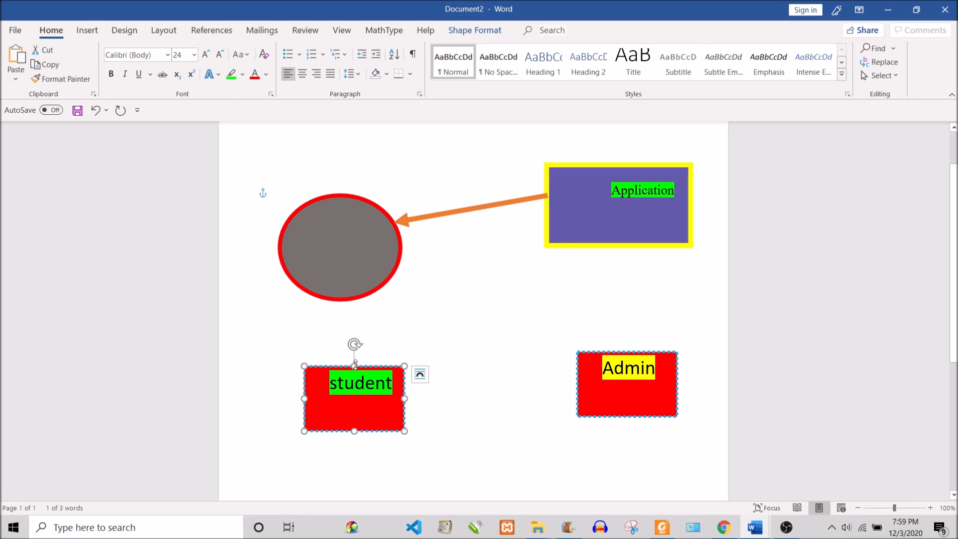
- Nudge the "student" text box slightly up and right, then widen it toward the left and reduce its height
left_click_drag(350, 367, 353, 361)
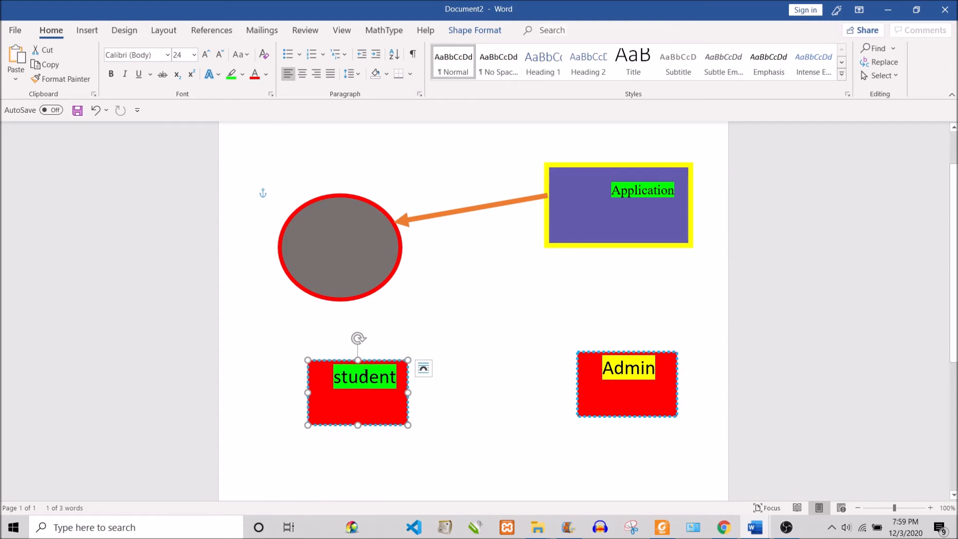
left_click_drag(358, 420, 295, 382)
left_click_drag(351, 401, 351, 412)
left_click(347, 366)
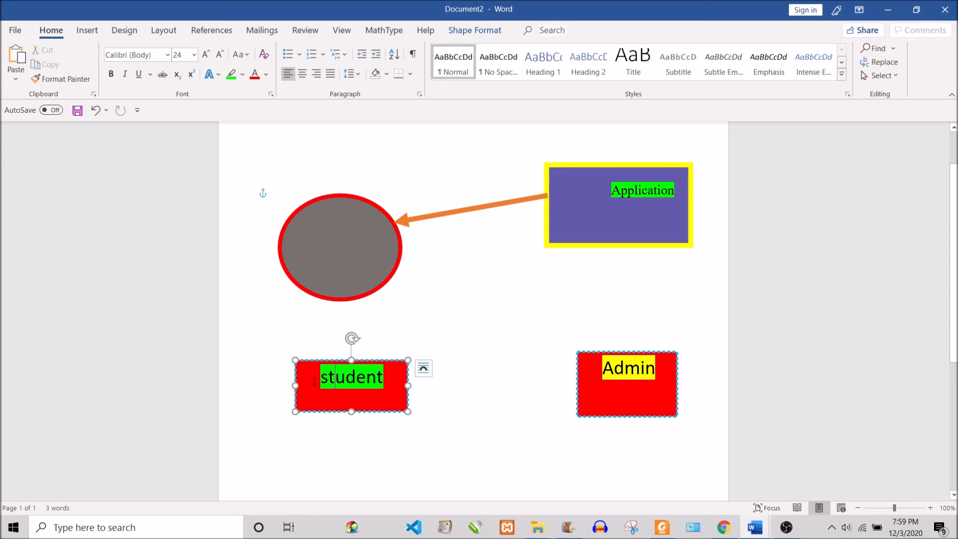
- Duplicate the orange arrow and place the copy between the "Admin" and "student" boxes, pointing toward "student"
left_click(419, 220)
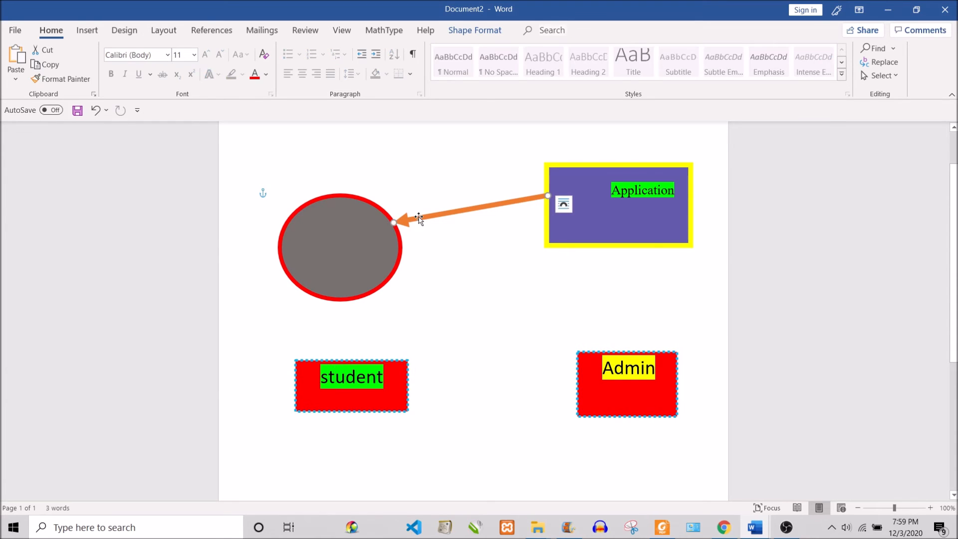
right_click(419, 220)
left_click(449, 240)
key("ctrl+v")
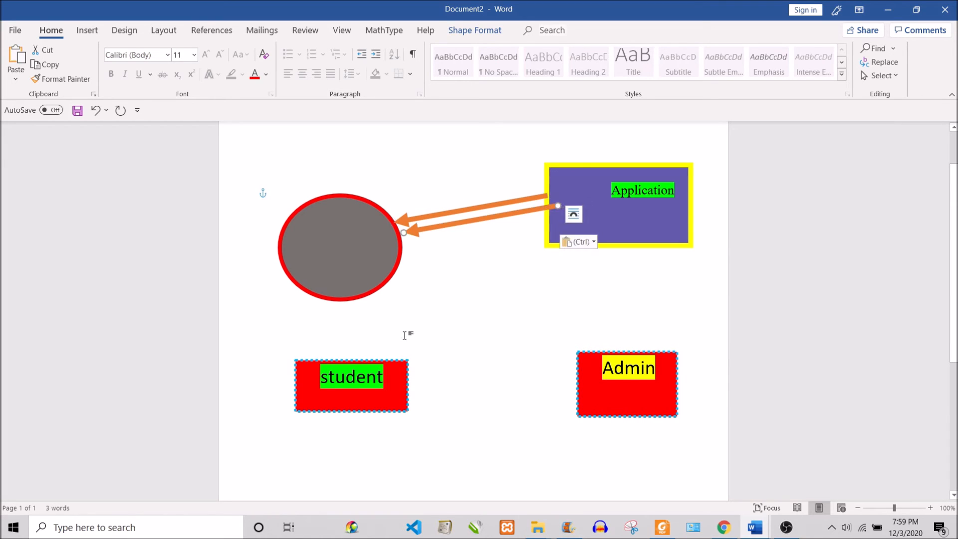
left_click_drag(433, 230, 448, 383)
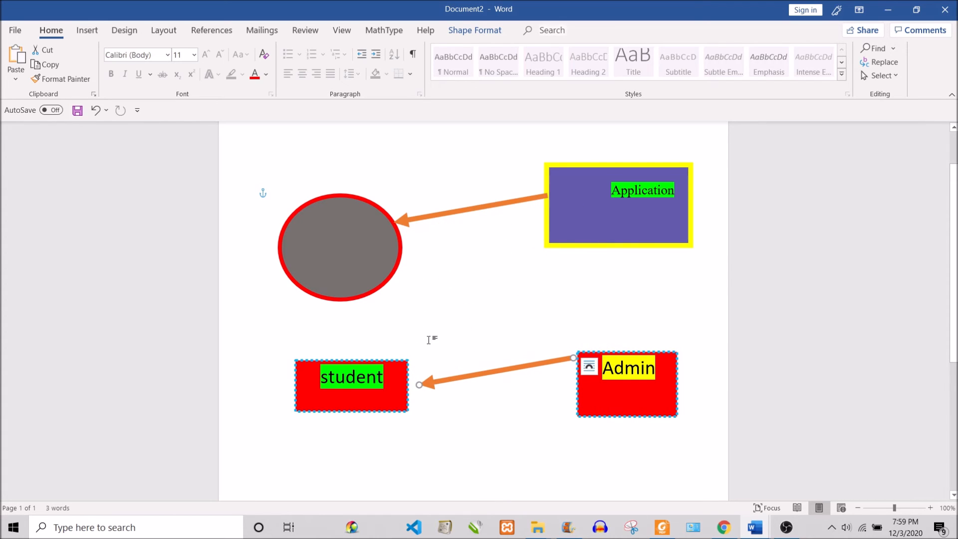
- Add another copy of the orange arrow running from the top of the "Admin" box to the bottom edge of the "Application" box
key("ctrl+v")
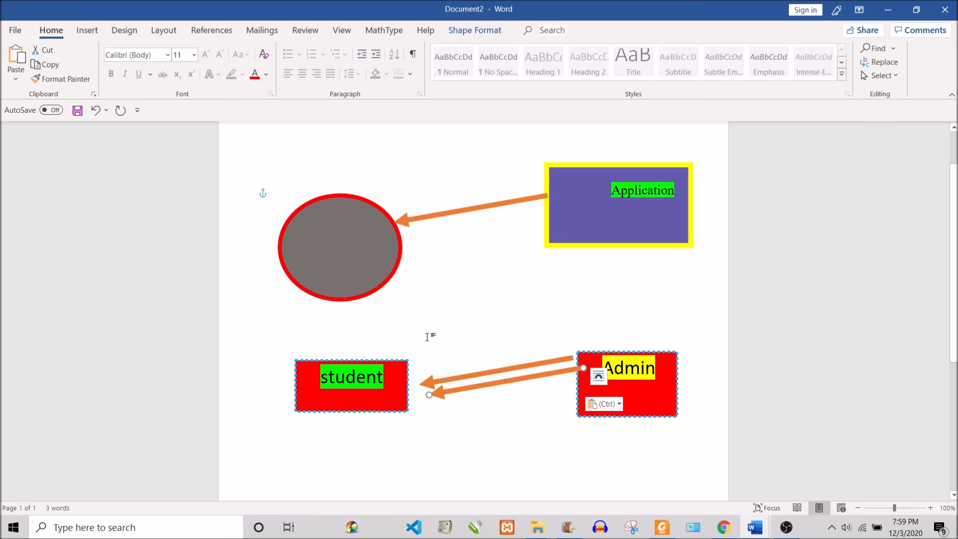
left_click_drag(453, 392, 544, 224)
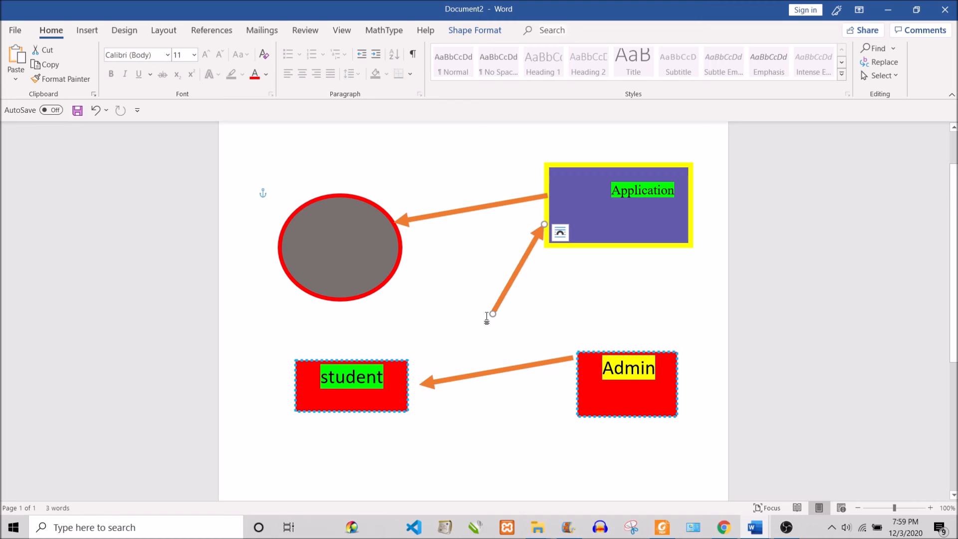
left_click_drag(493, 313, 605, 354)
left_click_drag(545, 224, 578, 244)
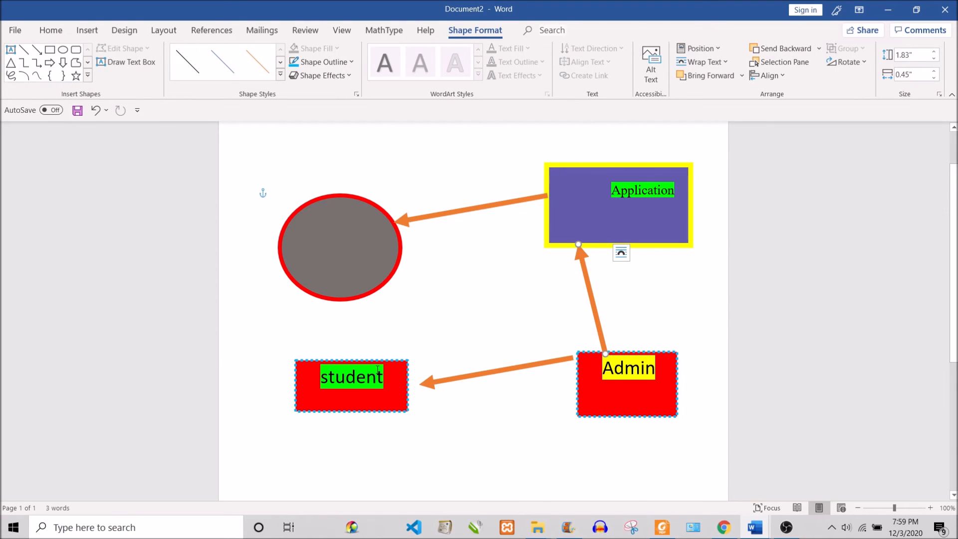
- Extend the head of the arrow from "Admin" so it touches the right edge of the "student" box
left_click(428, 381)
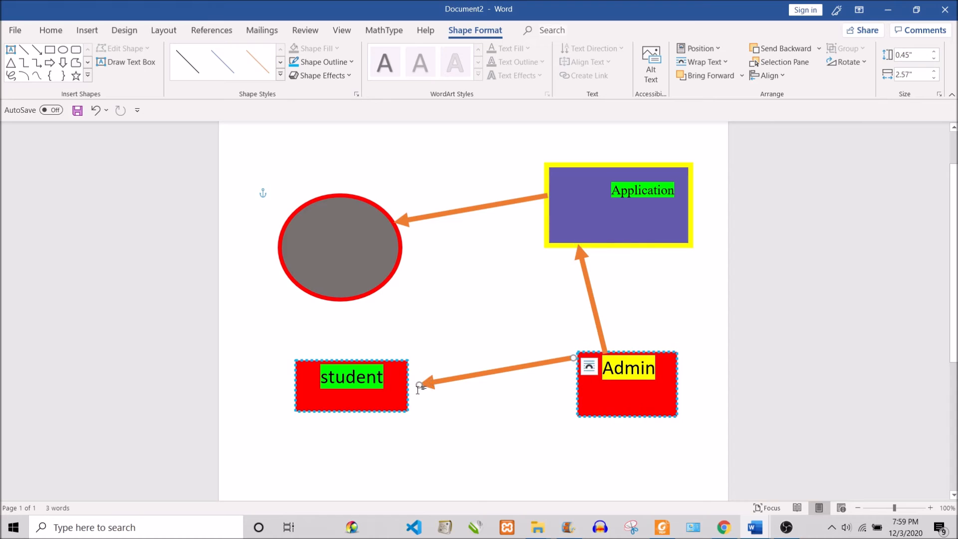
left_click_drag(419, 386, 403, 389)
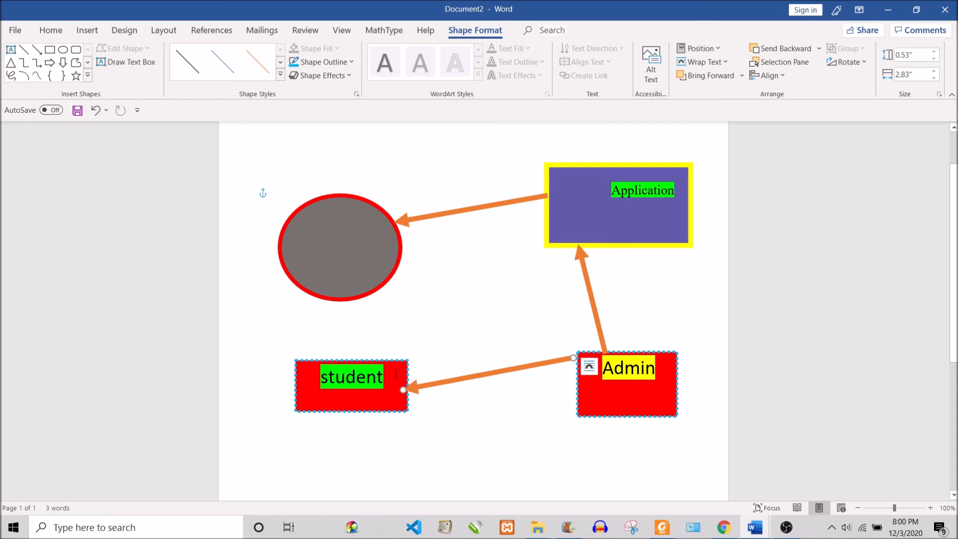
- Add a copy of the orange arrow running from the lower-left corner of the "Application" box to the top of the "student" box
key("ctrl+v")
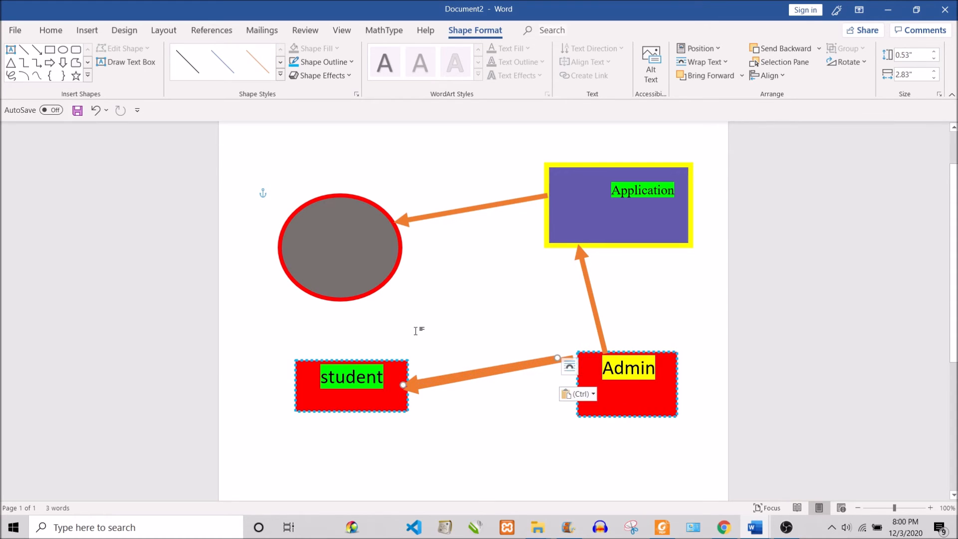
left_click_drag(466, 378, 464, 257)
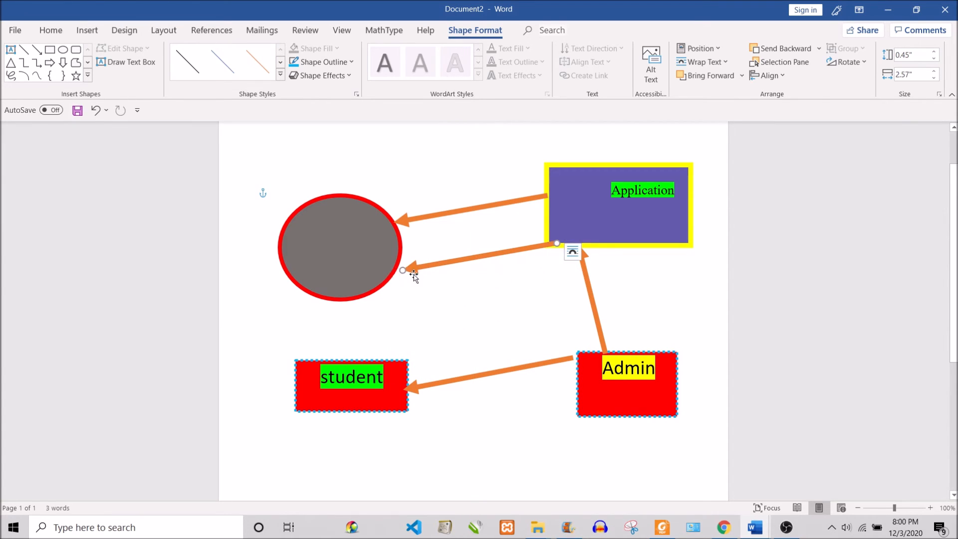
left_click_drag(403, 271, 375, 360)
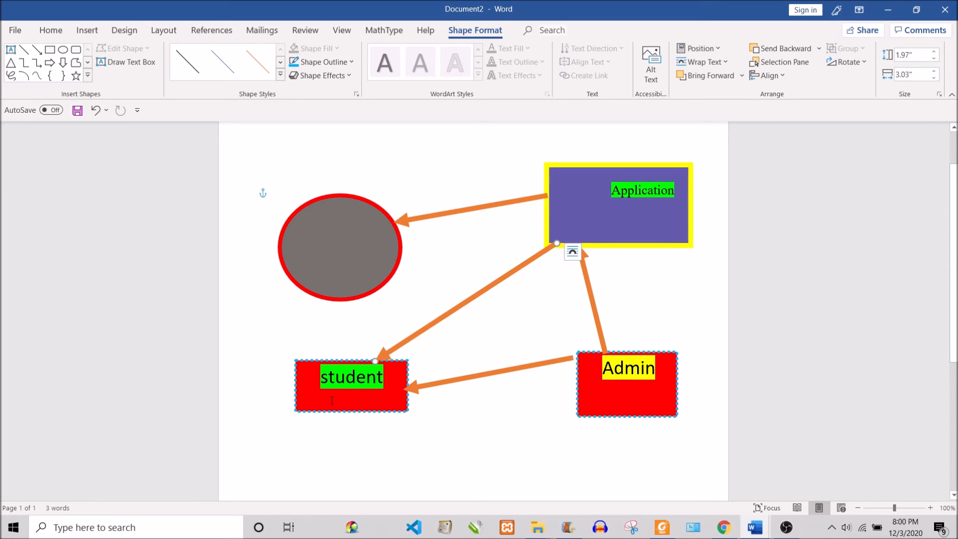
- Add a copy of the orange arrow running from the top of the "student" box to the lower-left edge of the gray circle
key("ctrl+v")
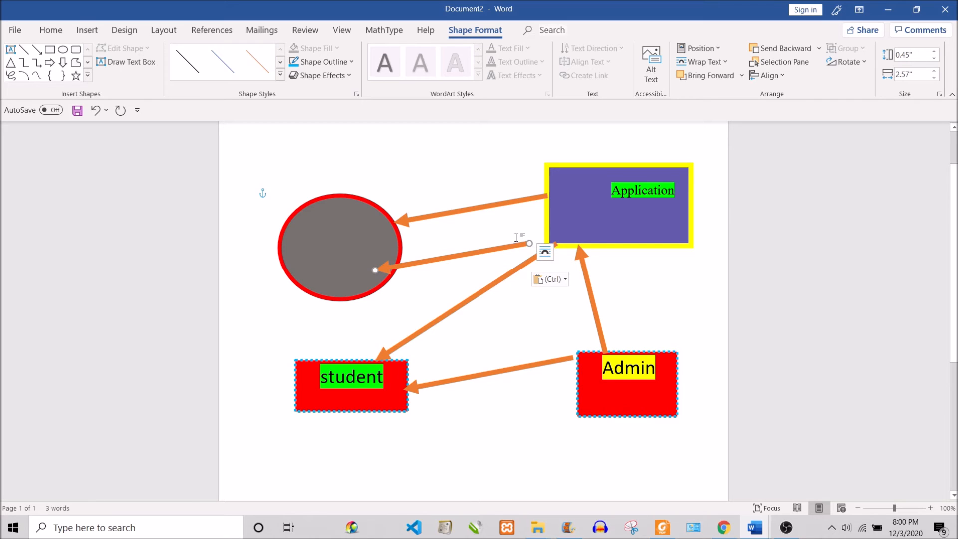
left_click_drag(529, 242, 346, 362)
left_click_drag(374, 270, 311, 291)
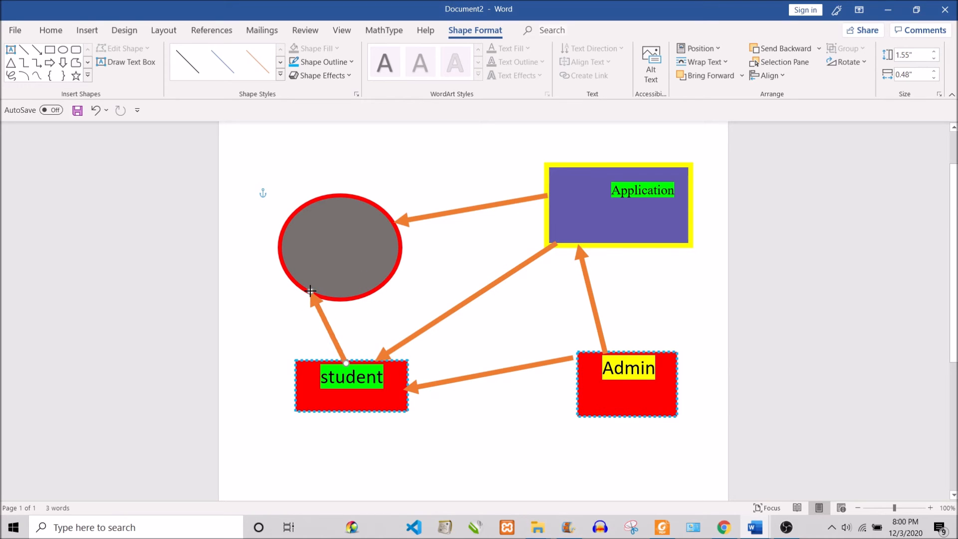
scroll(415, 395, "down", 3)
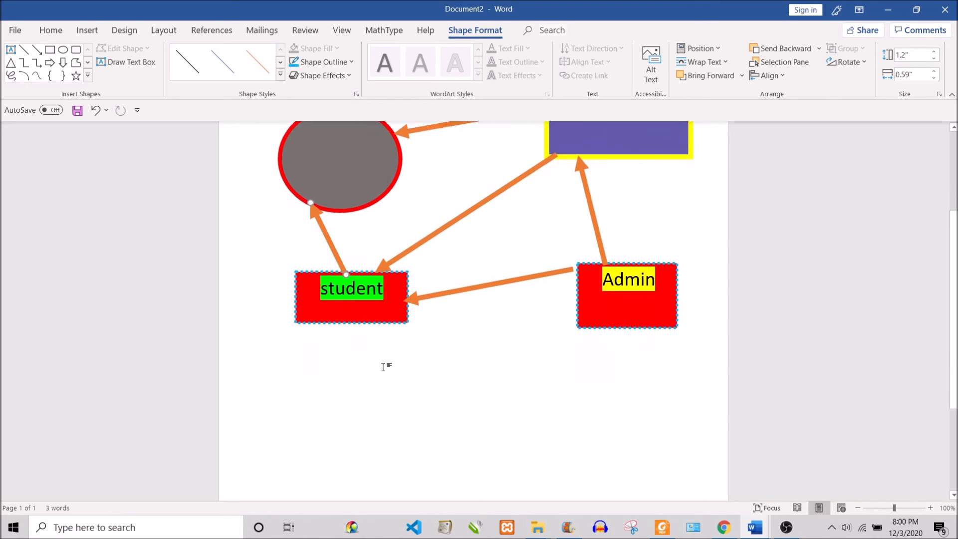
scroll(475, 316, "up", 3)
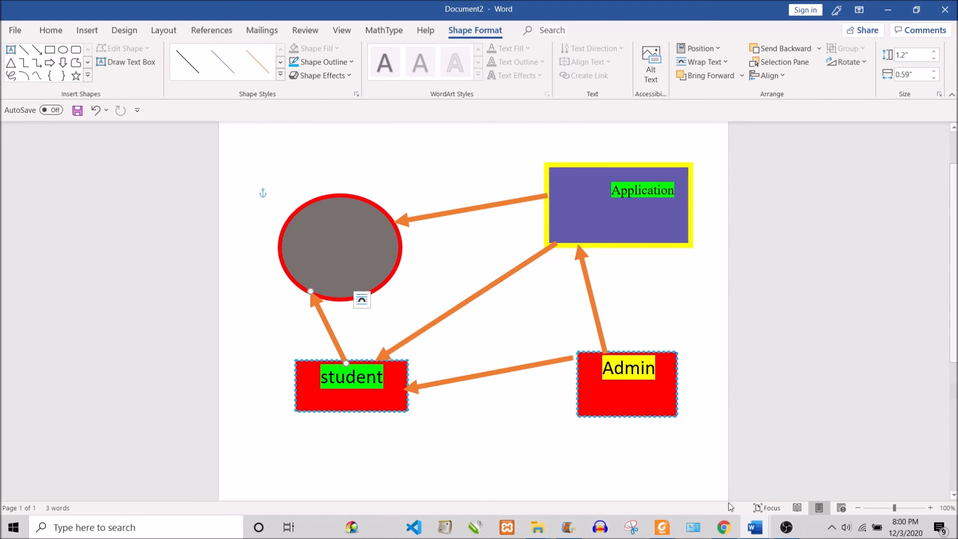
- Switch to the 504 - Copy.docx document and examine the finished Light Wave App diagram
mouse_move(753, 528)
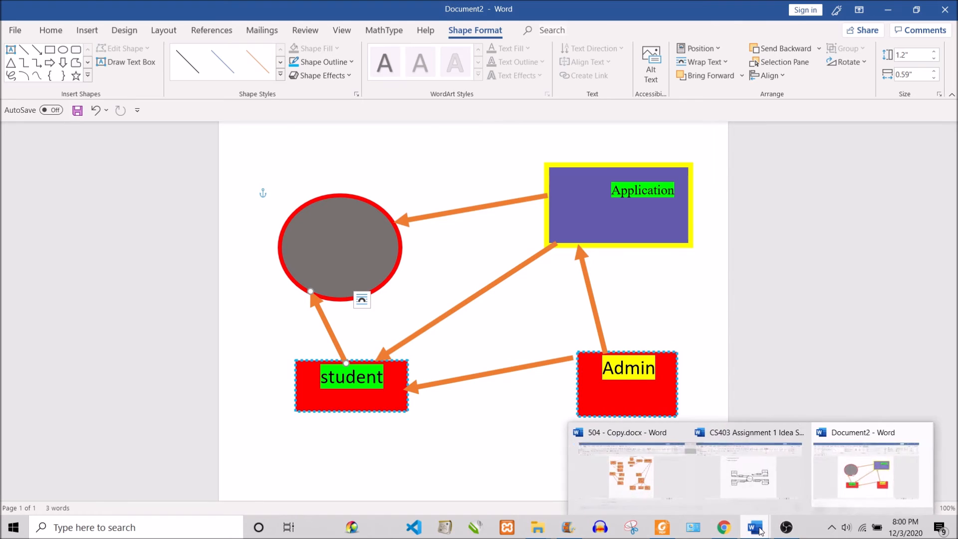
left_click(641, 479)
scroll(499, 370, "up", 3)
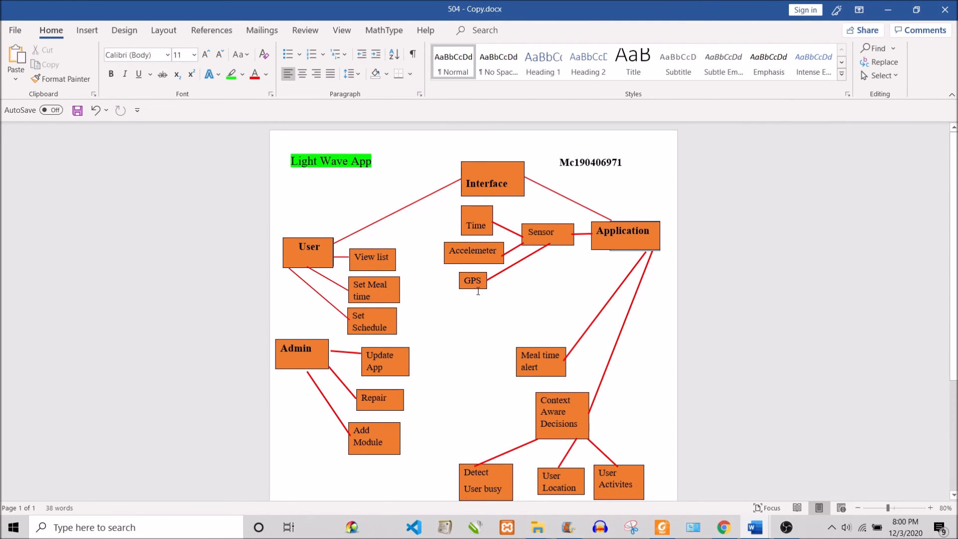
scroll(478, 291, "down", 2)
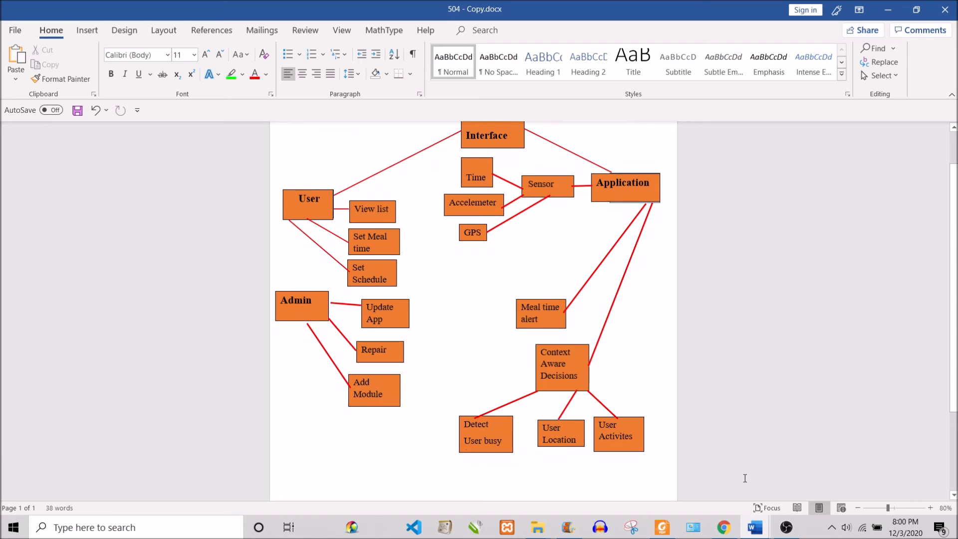
left_click(899, 471)
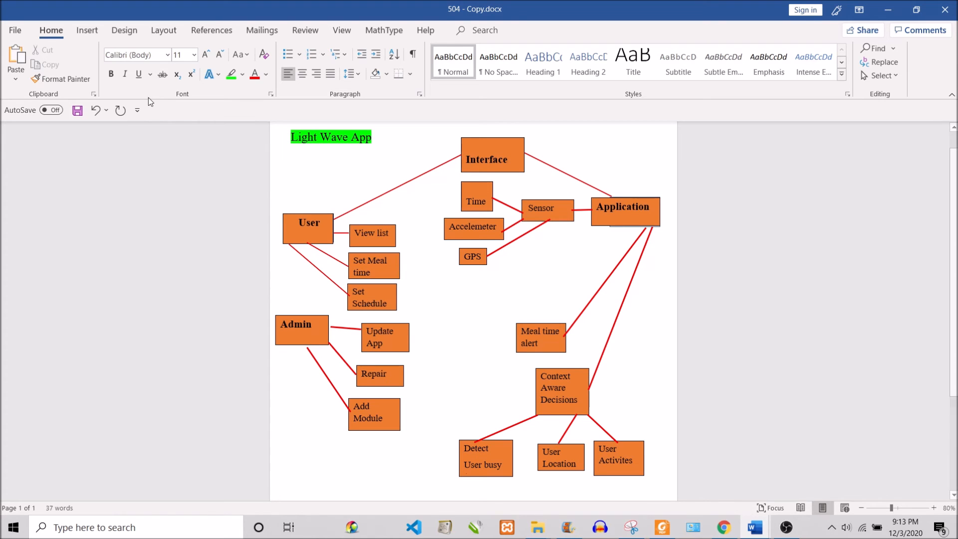
- Examine the file formats available for saving a copy of 504 - Copy.docx, and return to the document without saving
left_click(14, 33)
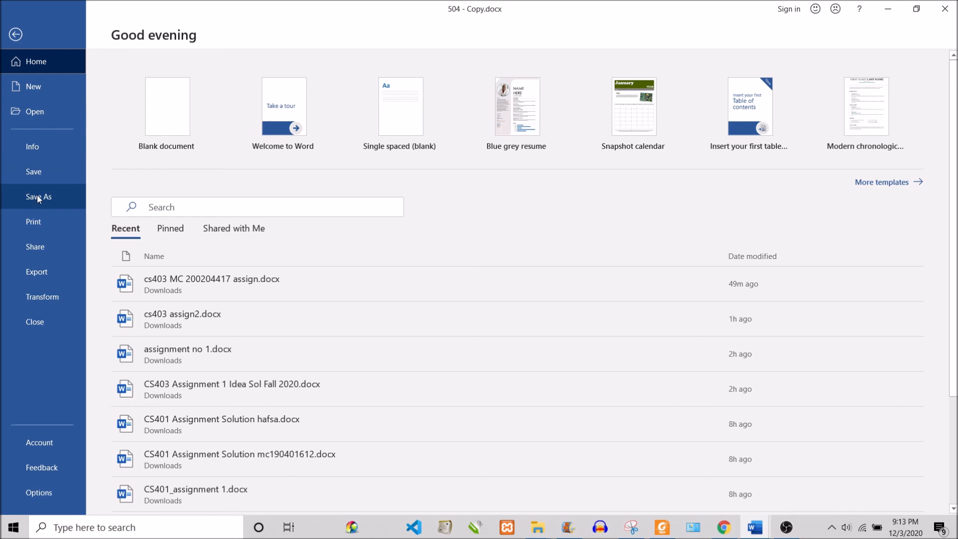
left_click(12, 38)
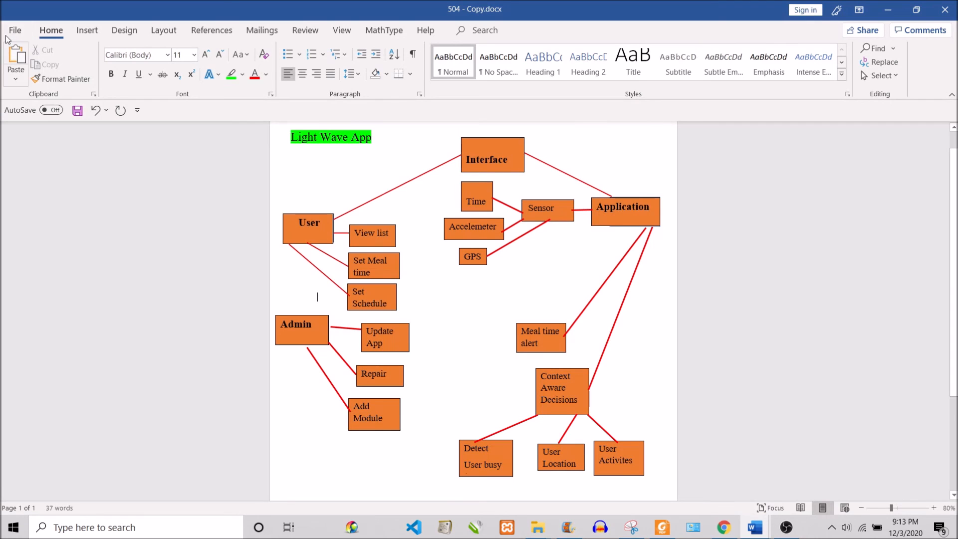
left_click(10, 33)
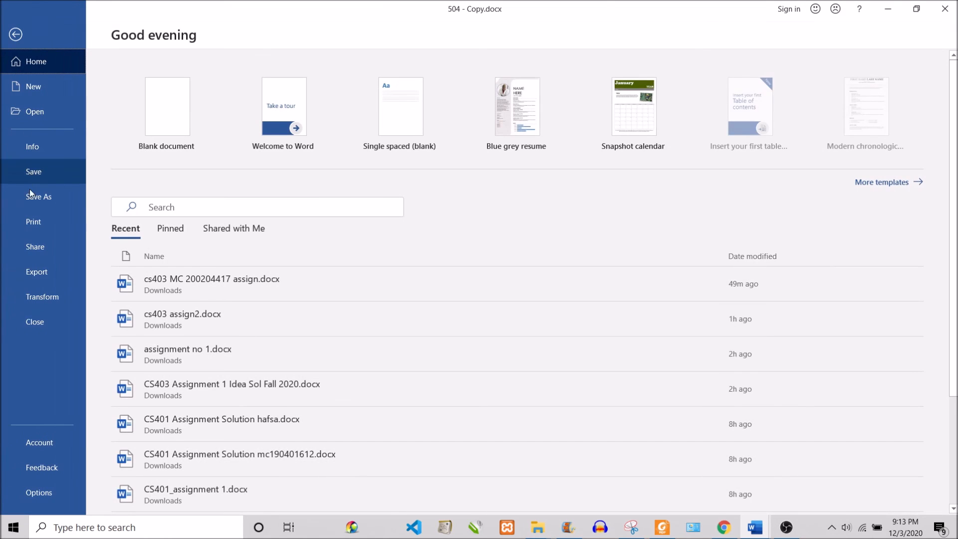
left_click(39, 197)
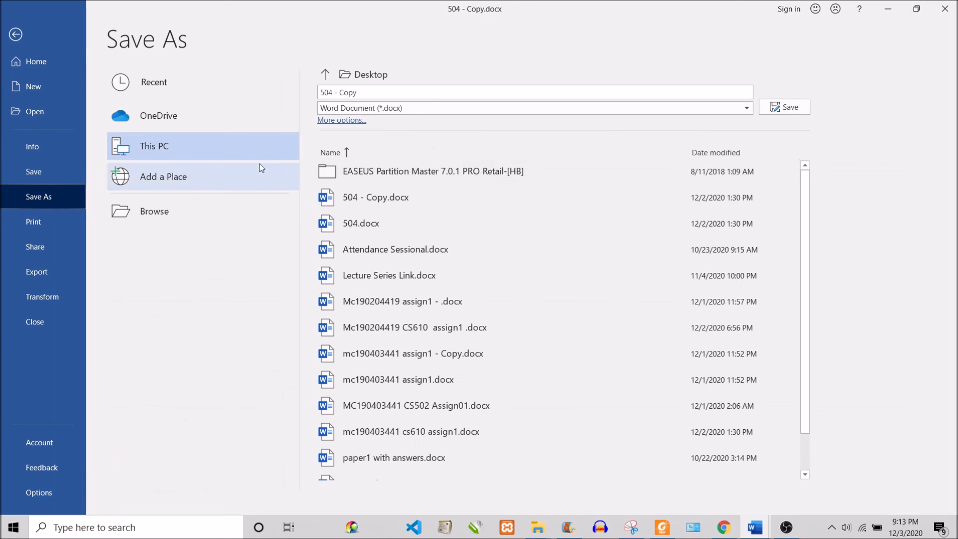
left_click(401, 108)
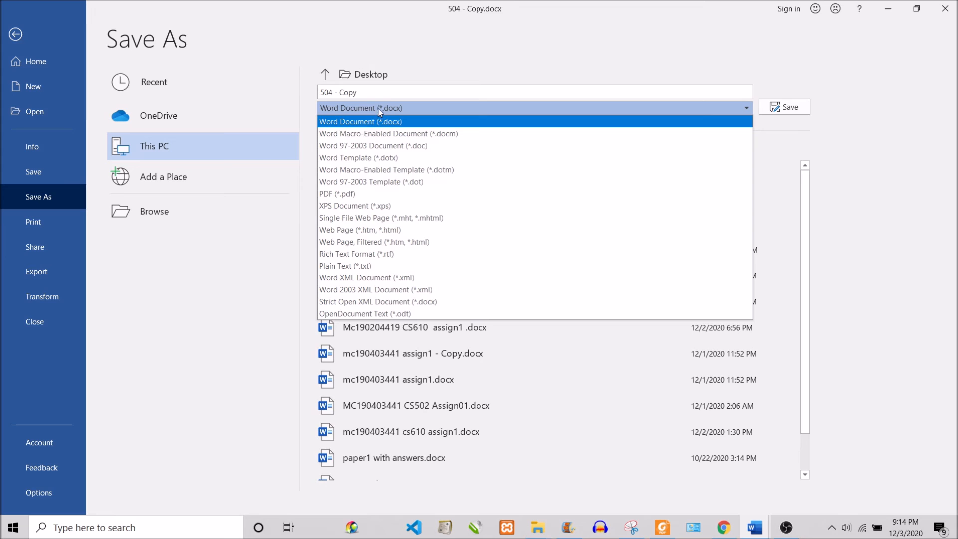
left_click(20, 33)
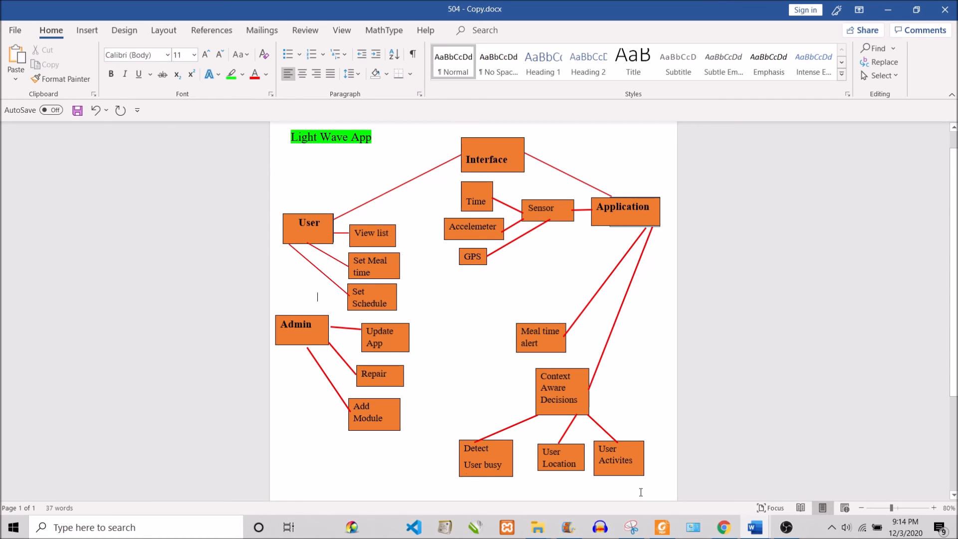
- Switch to the Snipping Tool, close its earlier snip of the diagram and reopen the tool
left_click(632, 528)
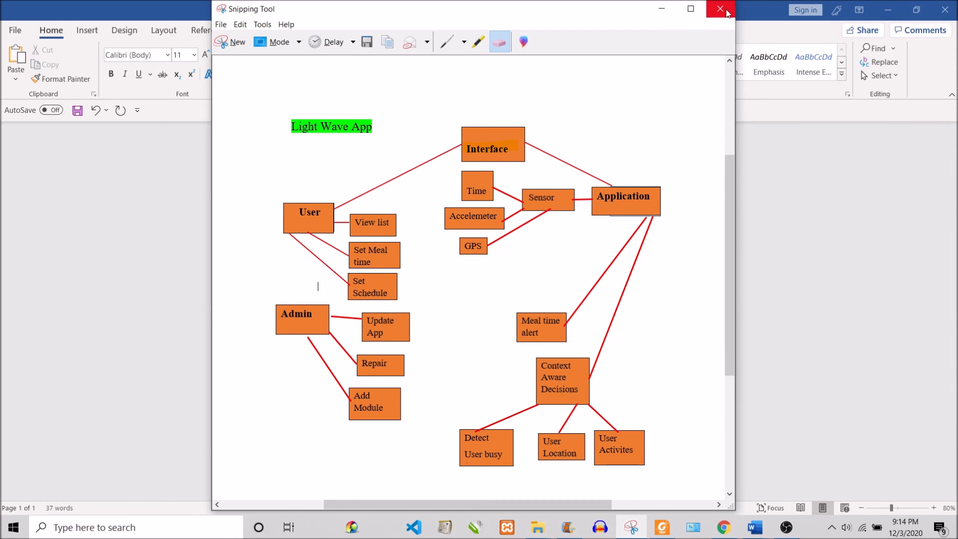
left_click(723, 9)
mouse_move(665, 528)
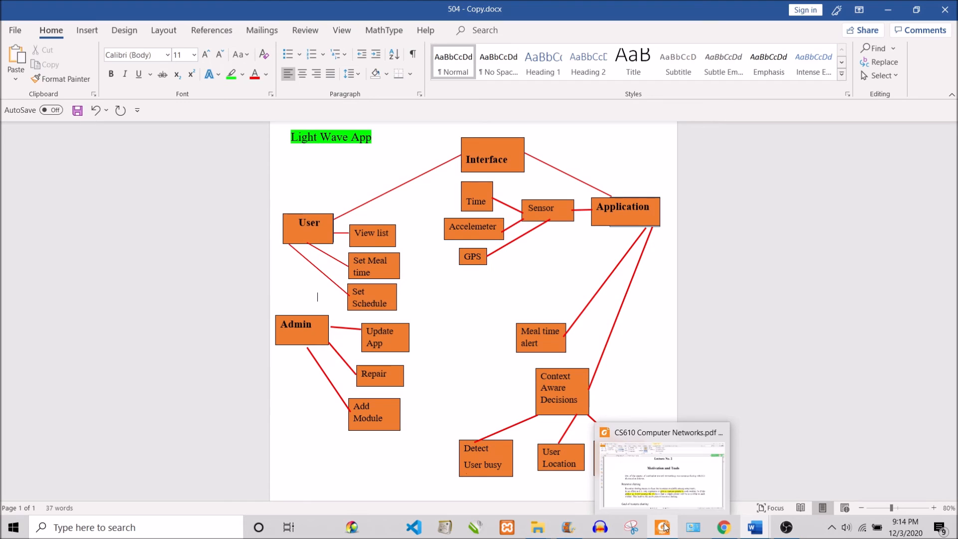
left_click(632, 527)
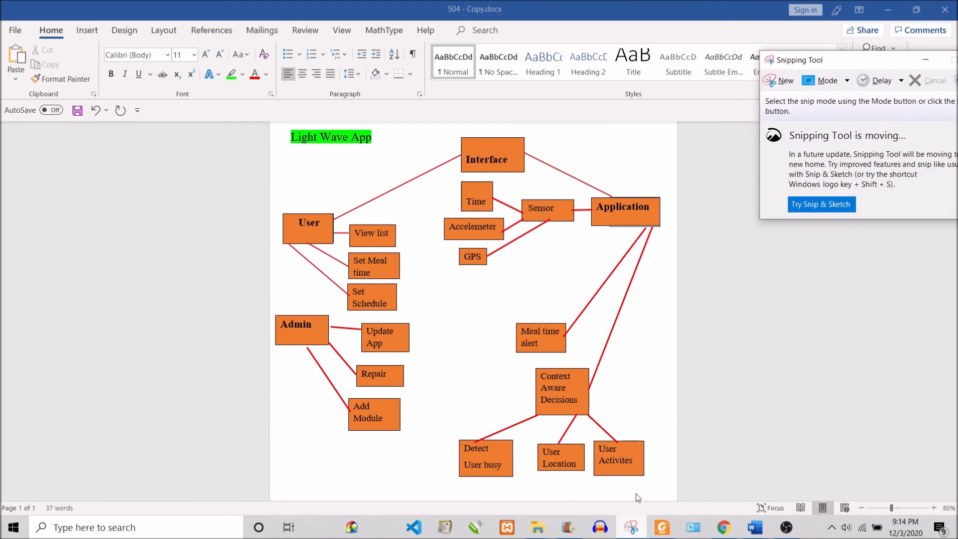
- Search Windows for "sni" to locate the Snipping Tool, and dismiss the search
left_click(124, 532)
type("sni")
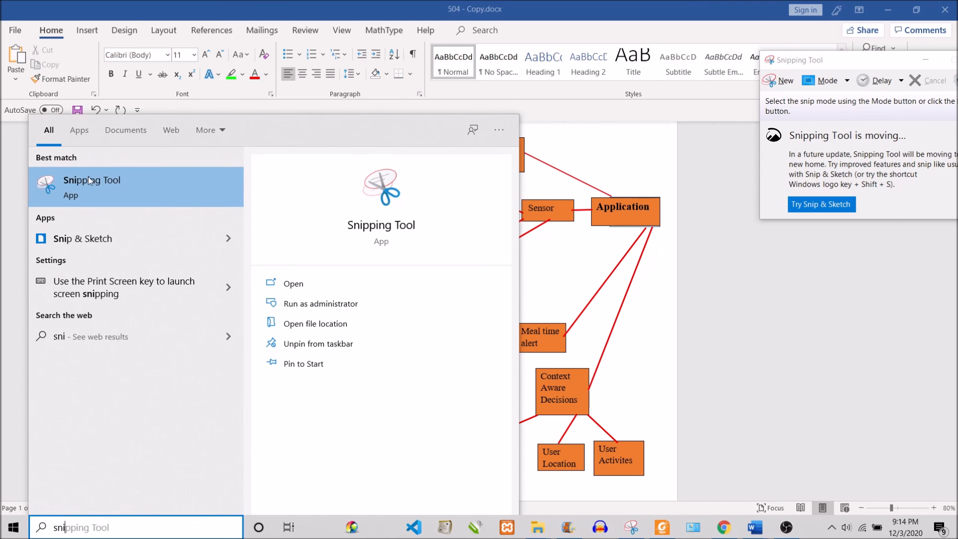
left_click(699, 259)
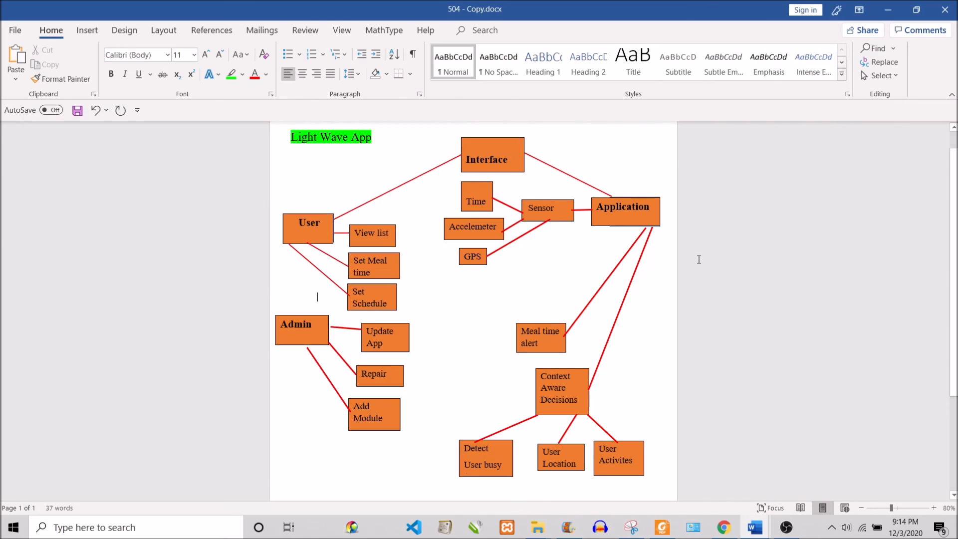
- Capture a new rectangular snip around the whole Light Wave App diagram on the document page
left_click(631, 527)
left_click(780, 79)
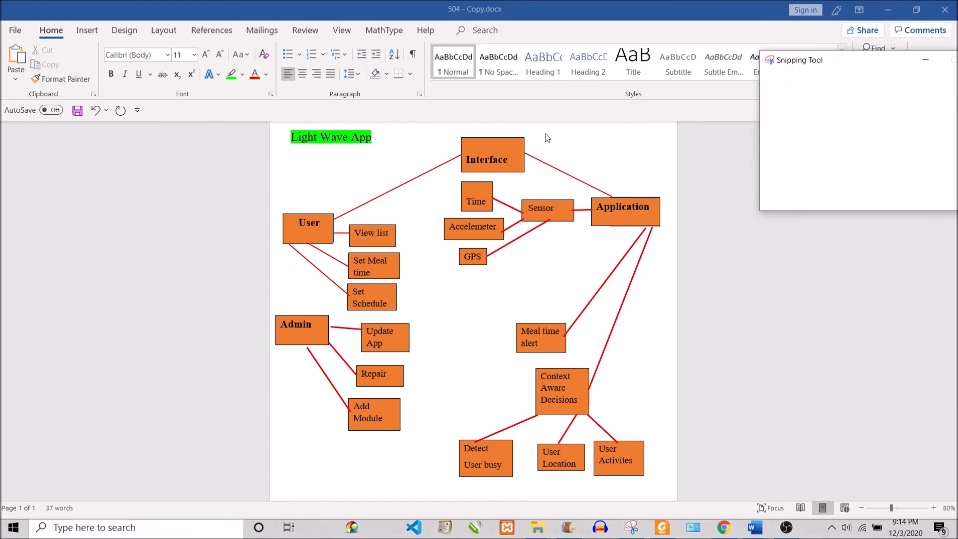
left_click_drag(270, 121, 671, 492)
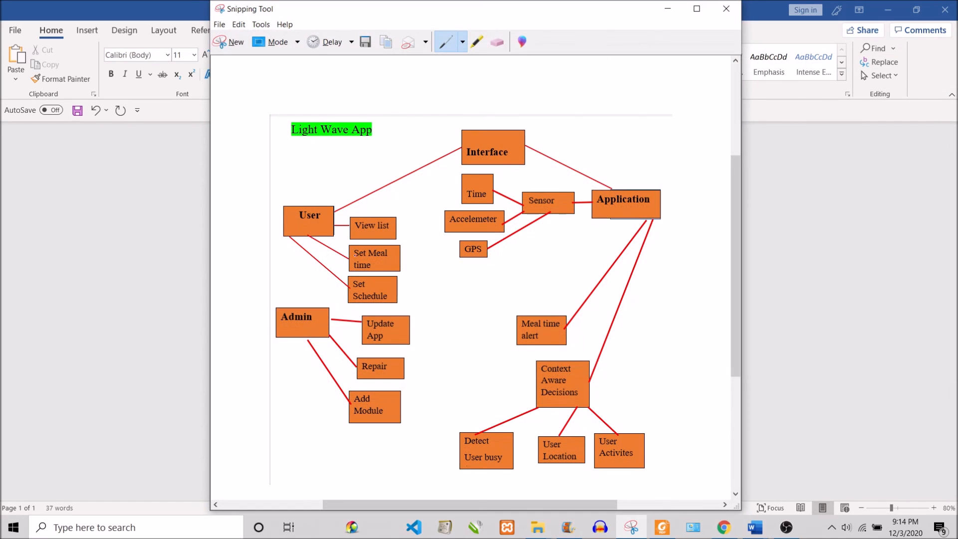
left_click(478, 44)
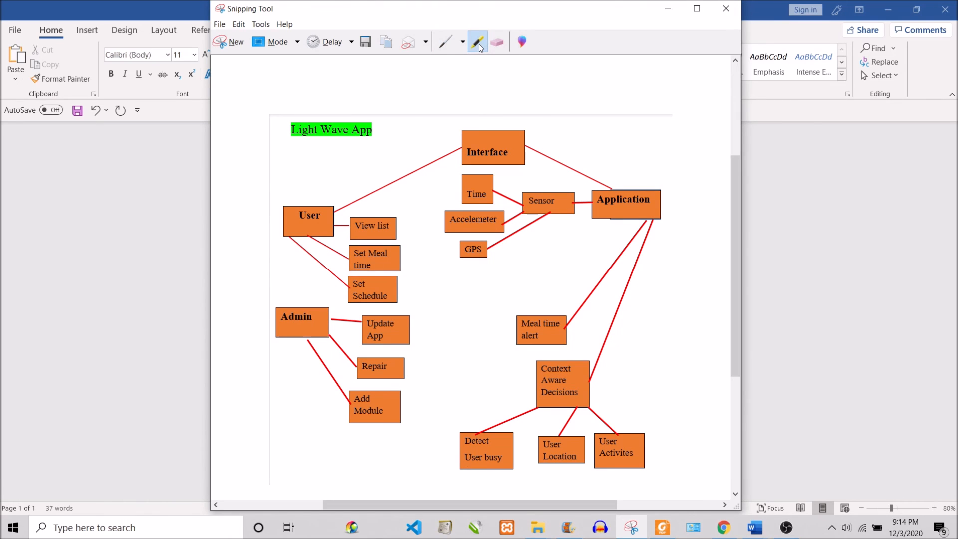
left_click(446, 43)
left_click(522, 44)
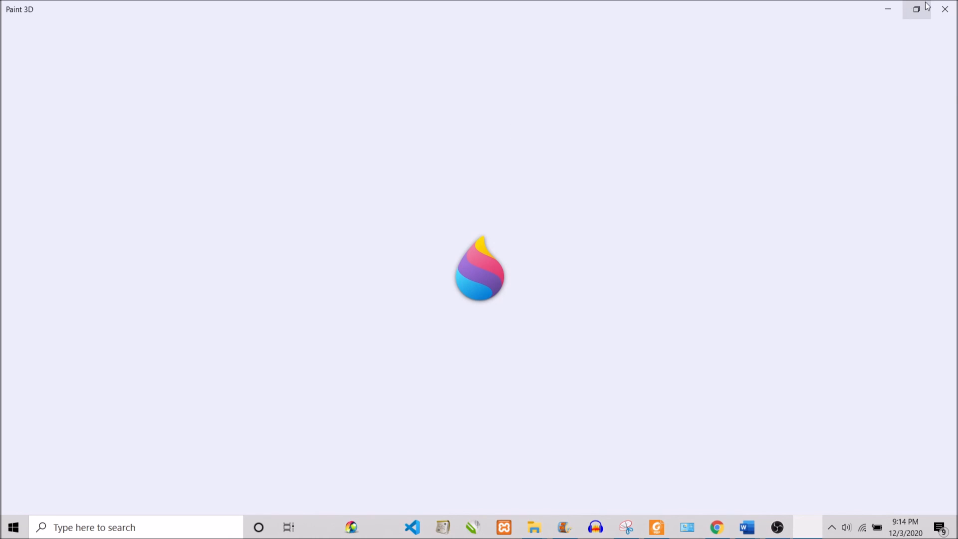
left_click(945, 9)
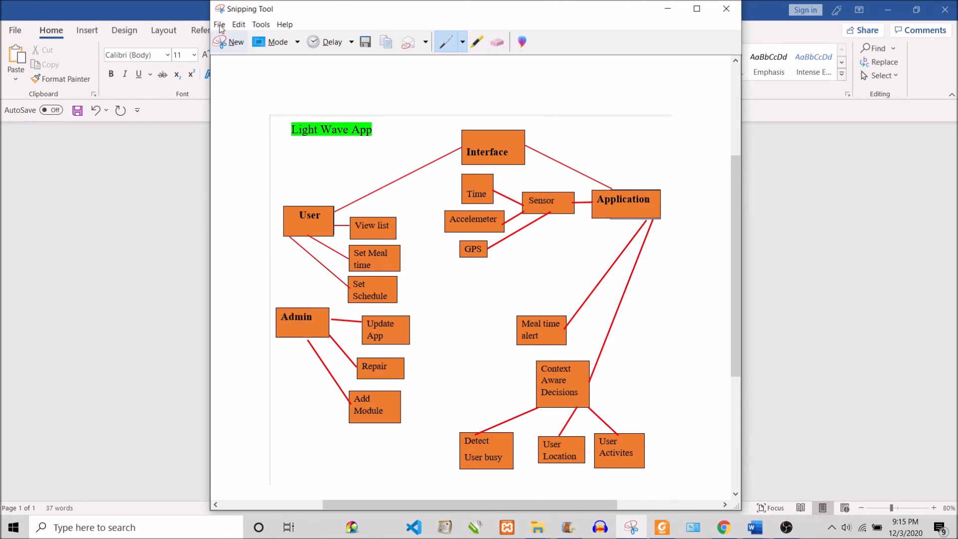
- Save the snip to the Desktop as a JPEG file named app2.JPG, and close the Snipping Tool
left_click(220, 25)
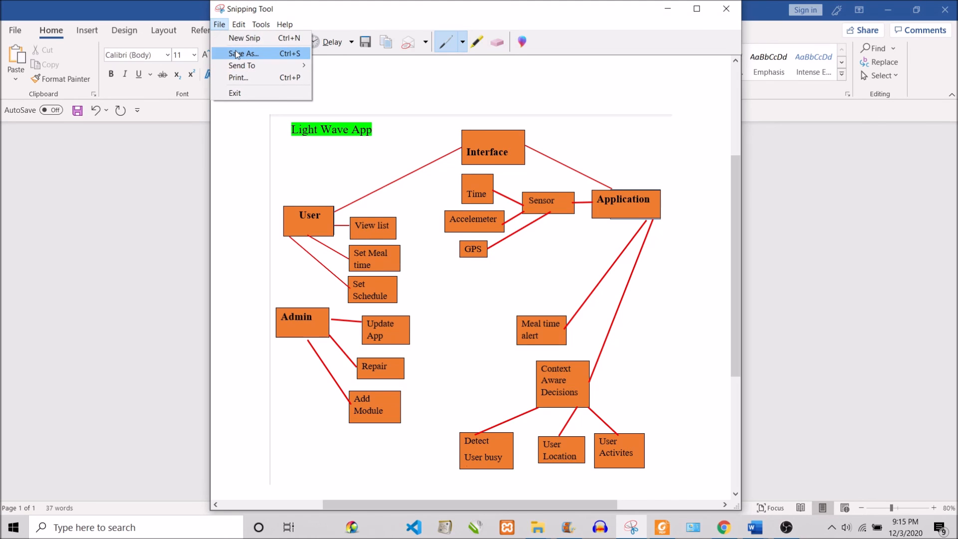
left_click(239, 53)
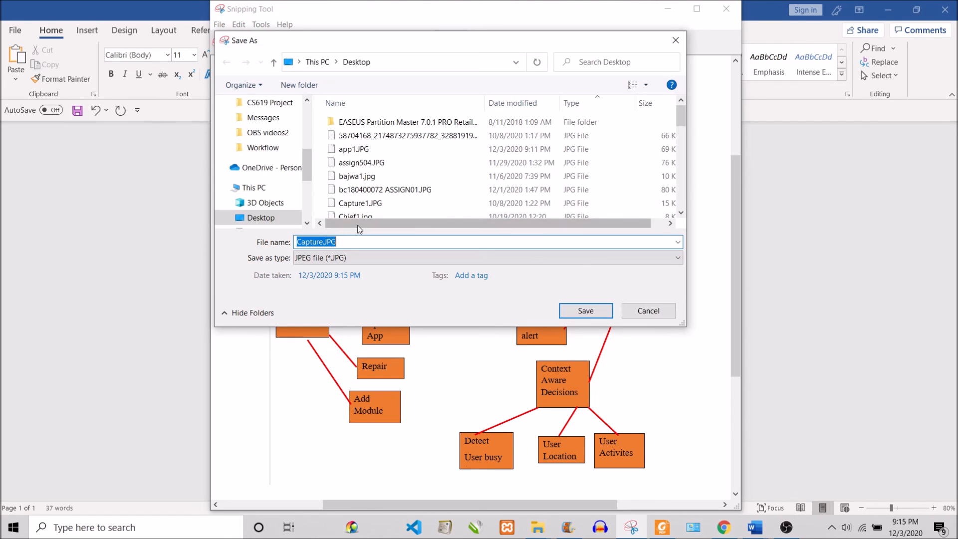
left_click(323, 242)
key("BackSpace")
key("BackSpace")
key("BackSpace")
key("BackSpace")
key("BackSpace")
key("BackSpace")
key("BackSpace")
key("BackSpace")
type("app2")
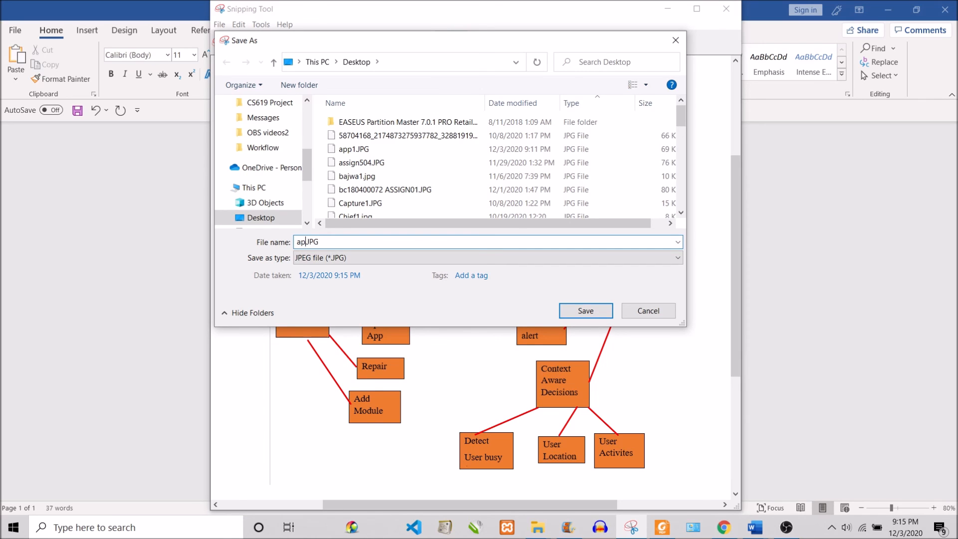
key("Return")
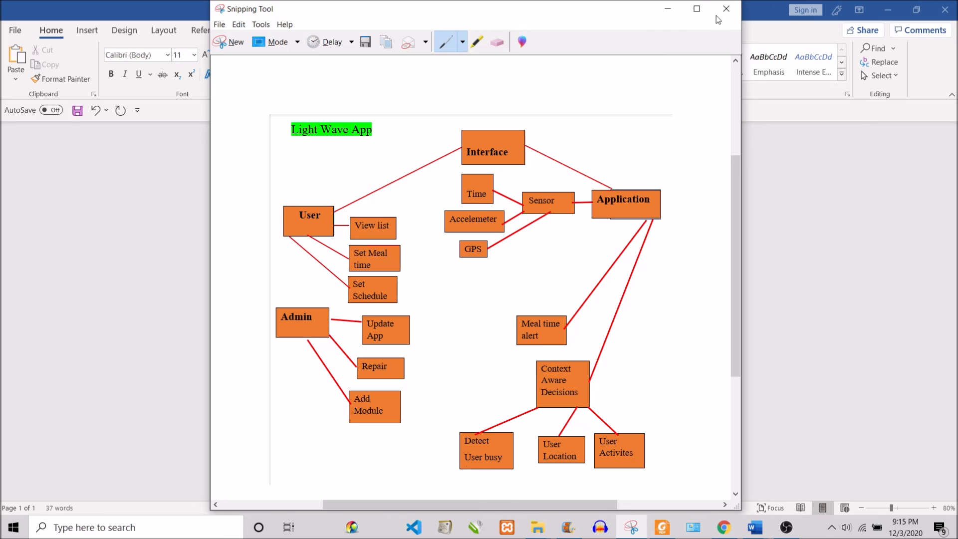
left_click(727, 8)
- Switch to File Explorer, reload the Desktop folder by way of Downloads and open the app2.JPG image
mouse_move(547, 530)
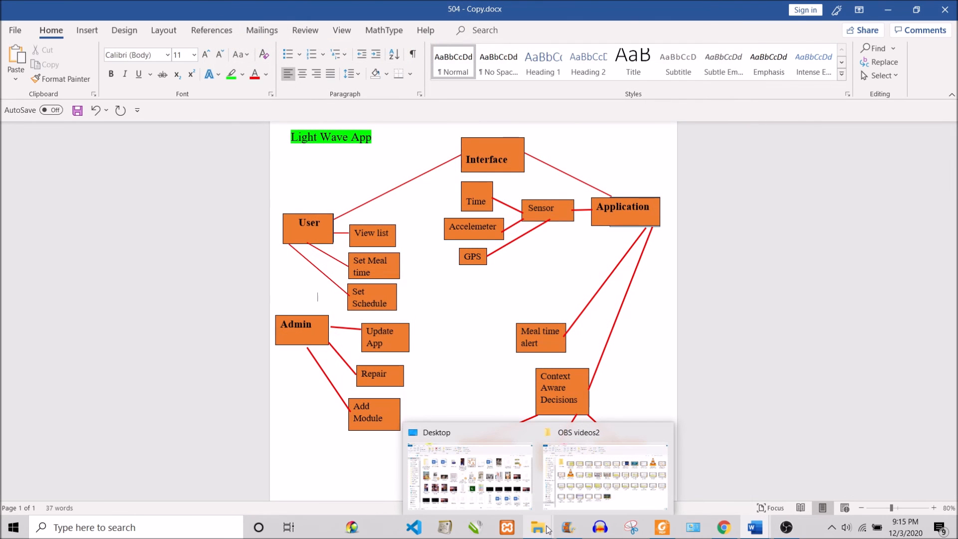
left_click(452, 474)
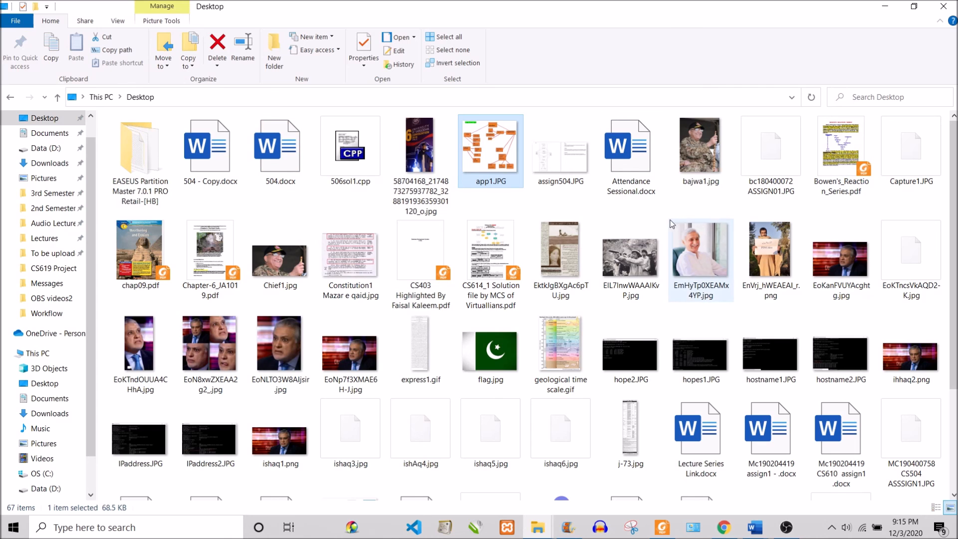
scroll(393, 264, "down", 3)
scroll(394, 264, "up", 3)
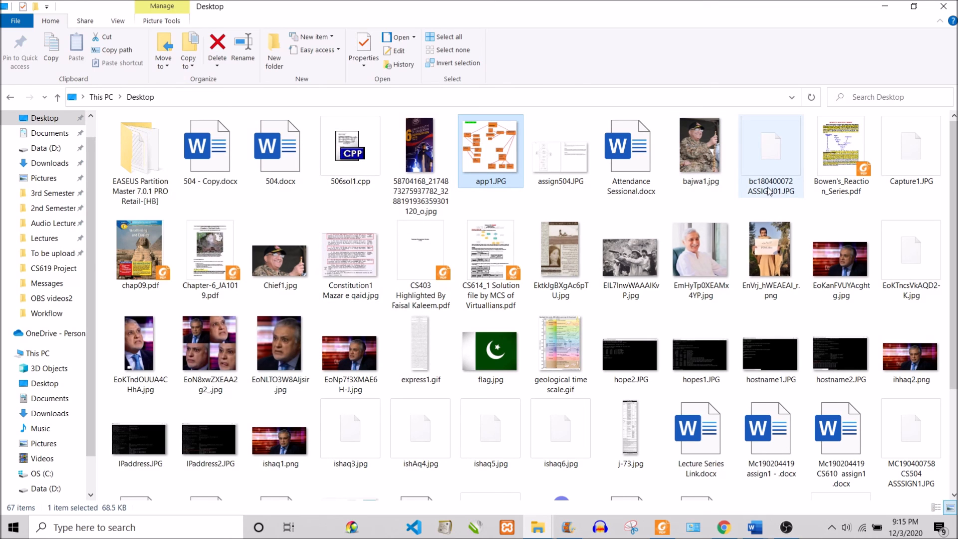
scroll(844, 160, "down", 3)
left_click_drag(954, 279, 943, 86)
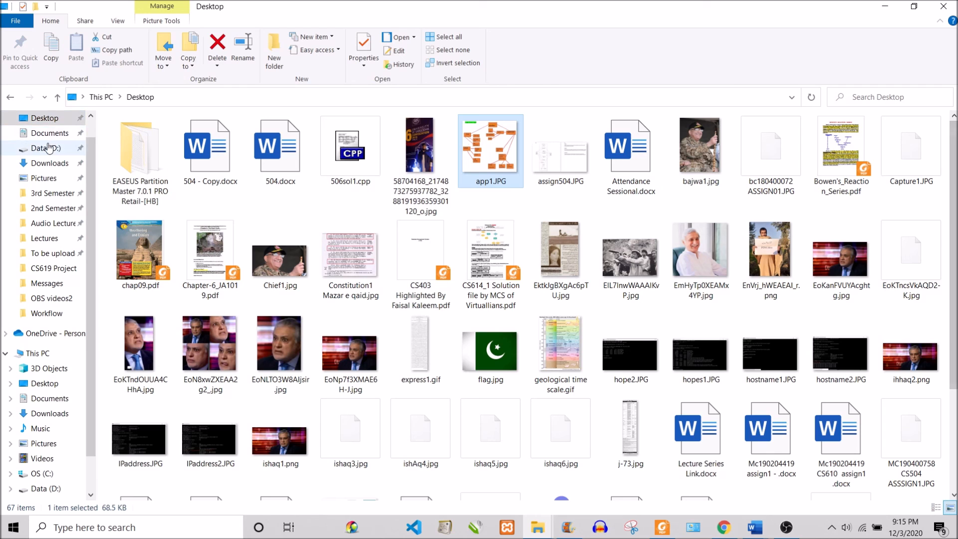
left_click(45, 167)
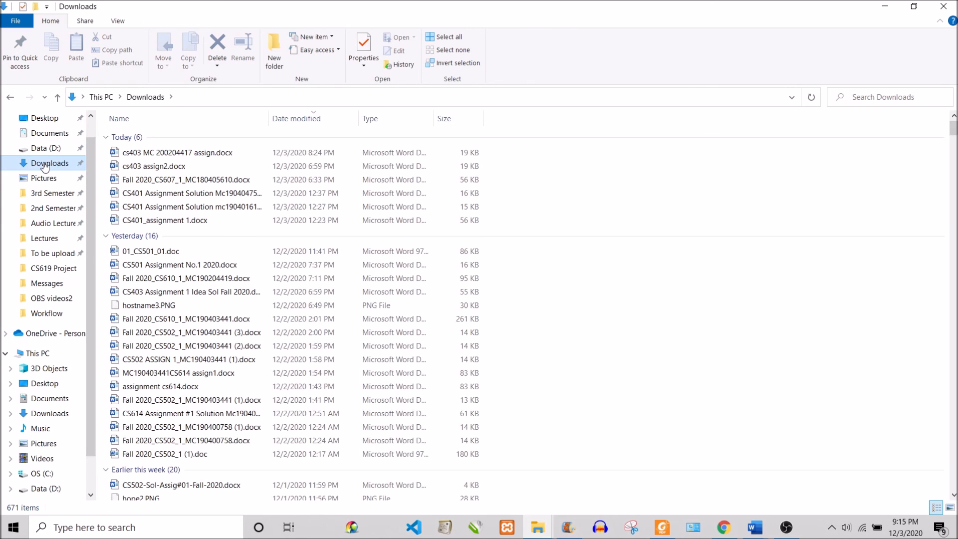
left_click(40, 119)
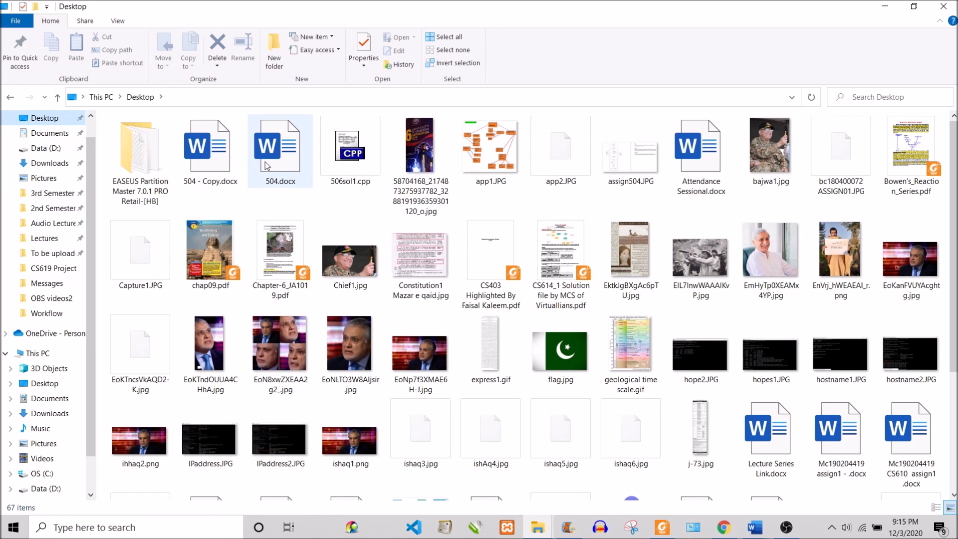
double_click(559, 150)
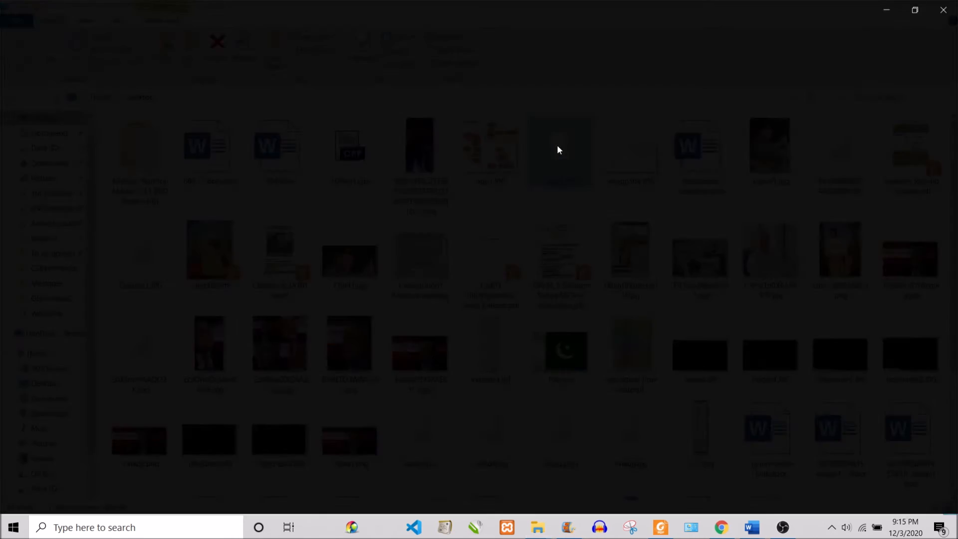